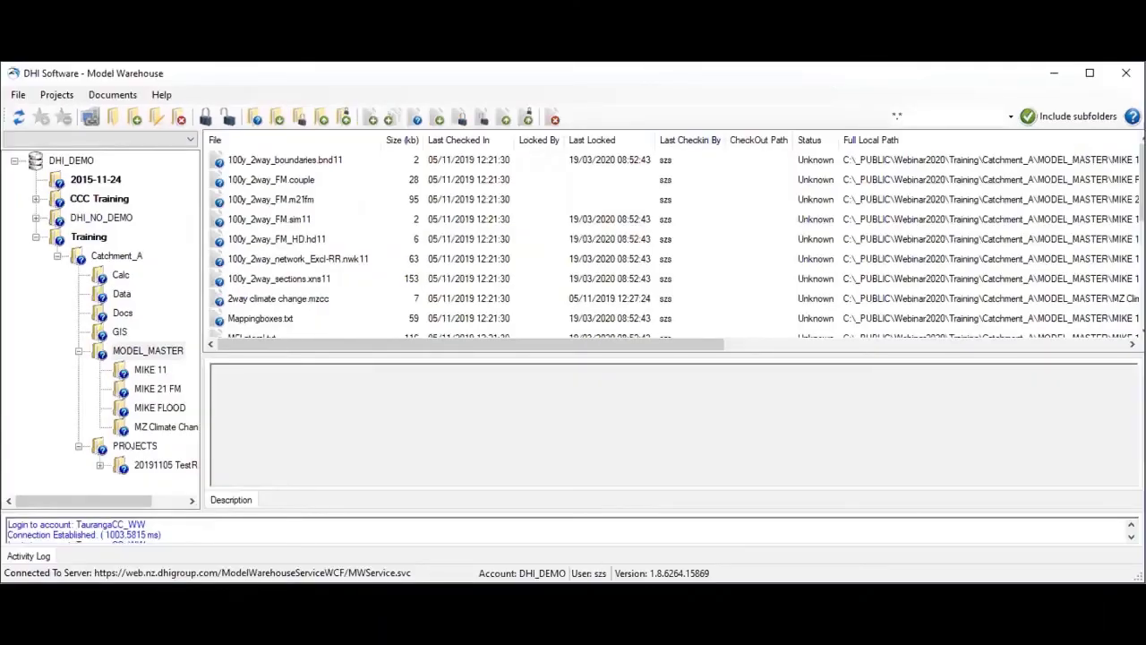
Step: Review the Training project's properties, description and change history
left_click_drag(576, 583, 576, 644)
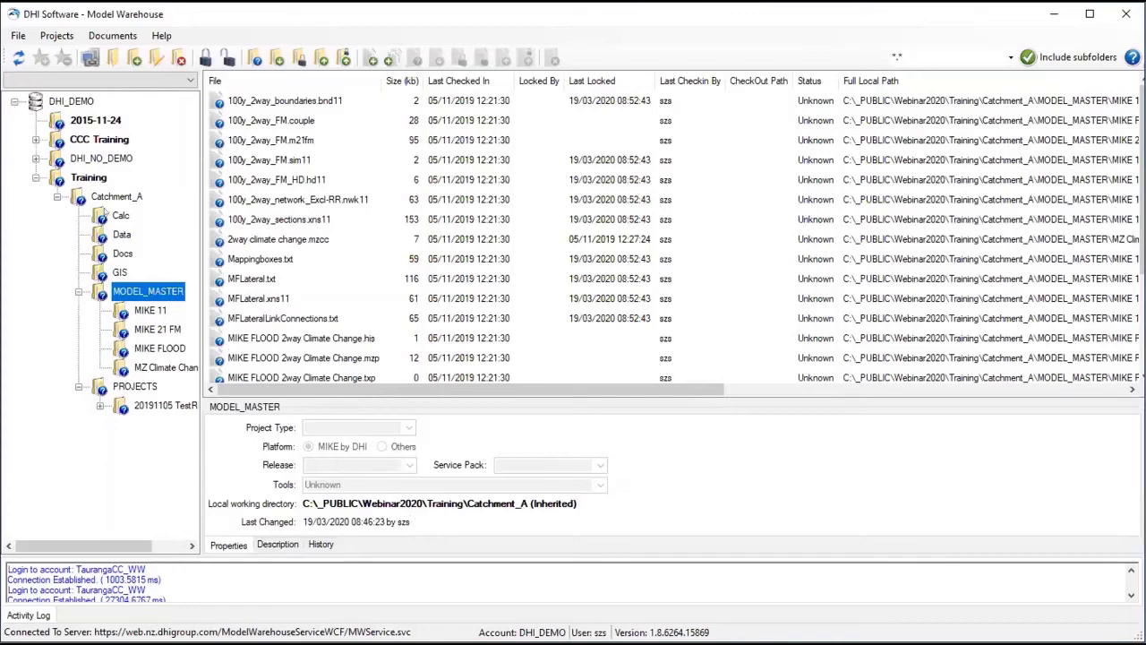
left_click(90, 177)
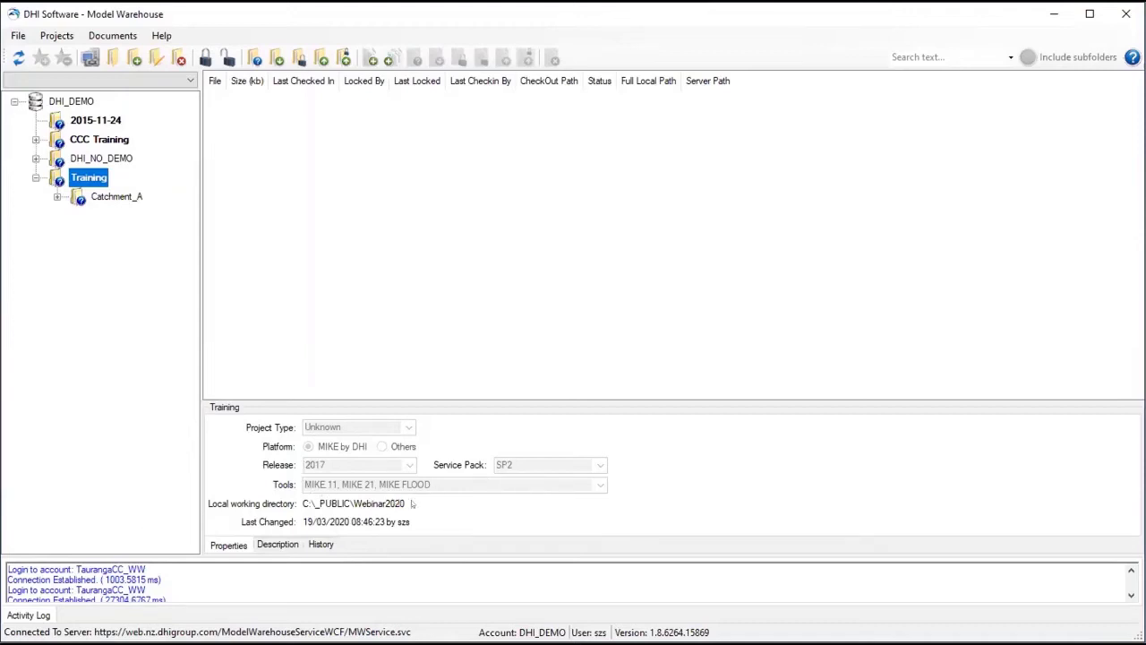
left_click(276, 543)
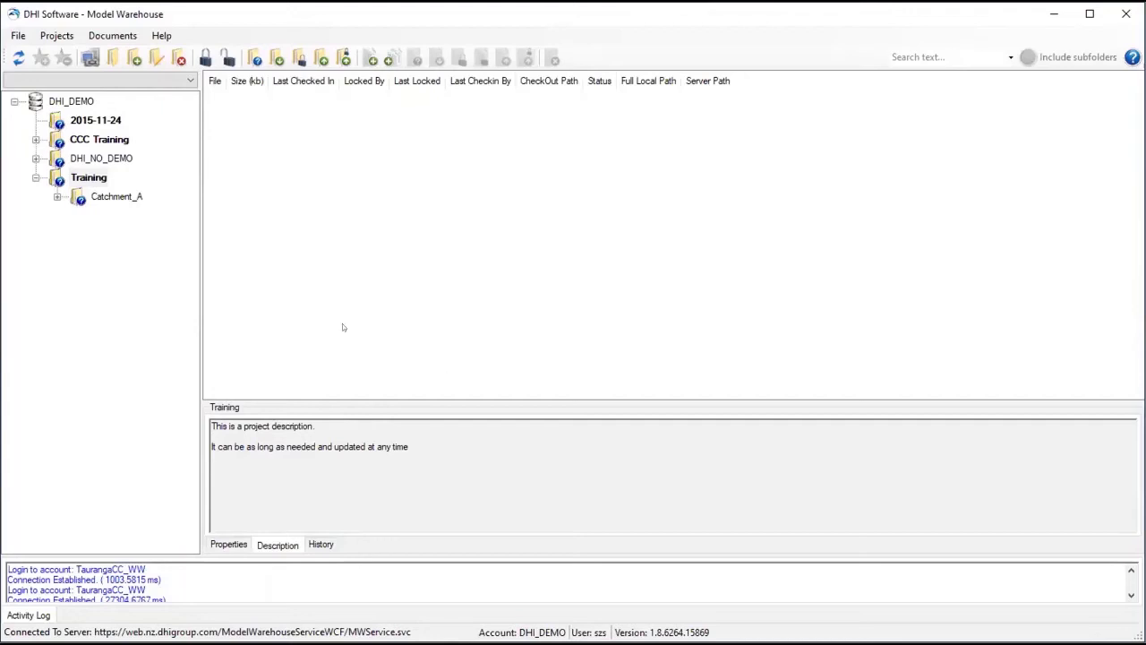
left_click(320, 543)
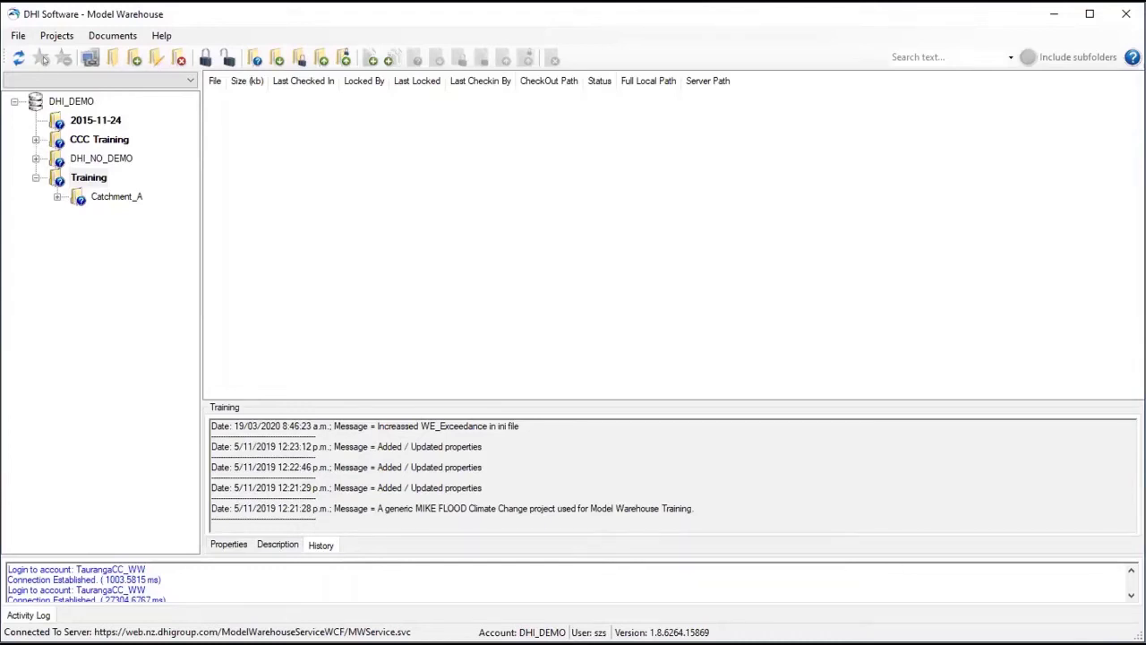
Step: Check the status of the Training project and its subfolders against the local working directory
left_click(256, 63)
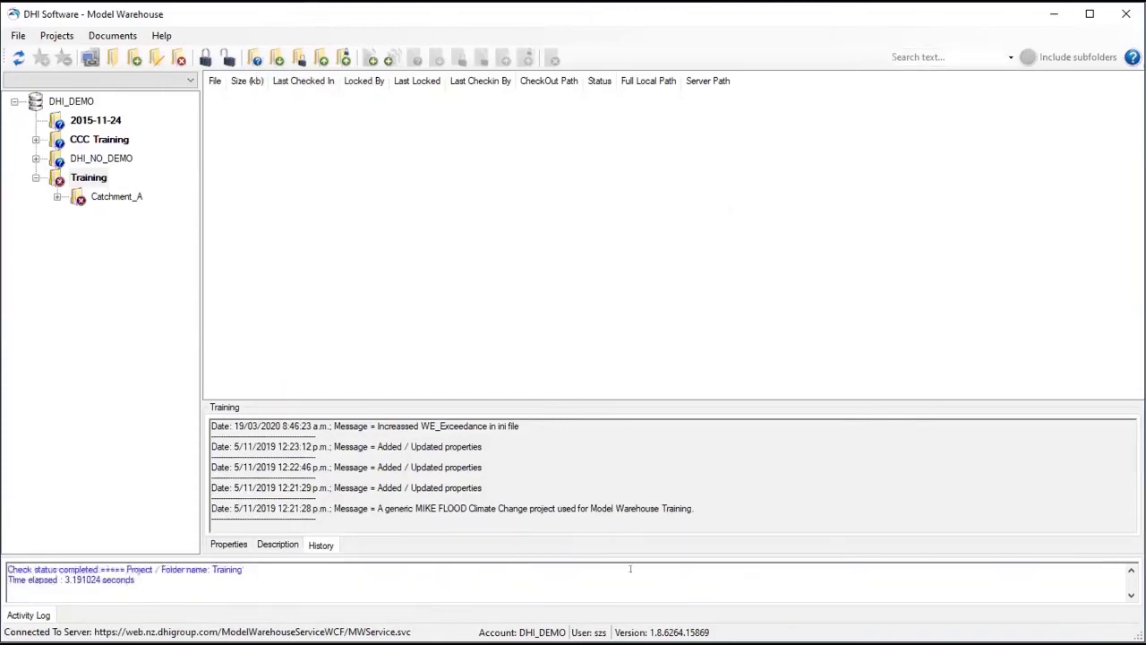
right_click(102, 181)
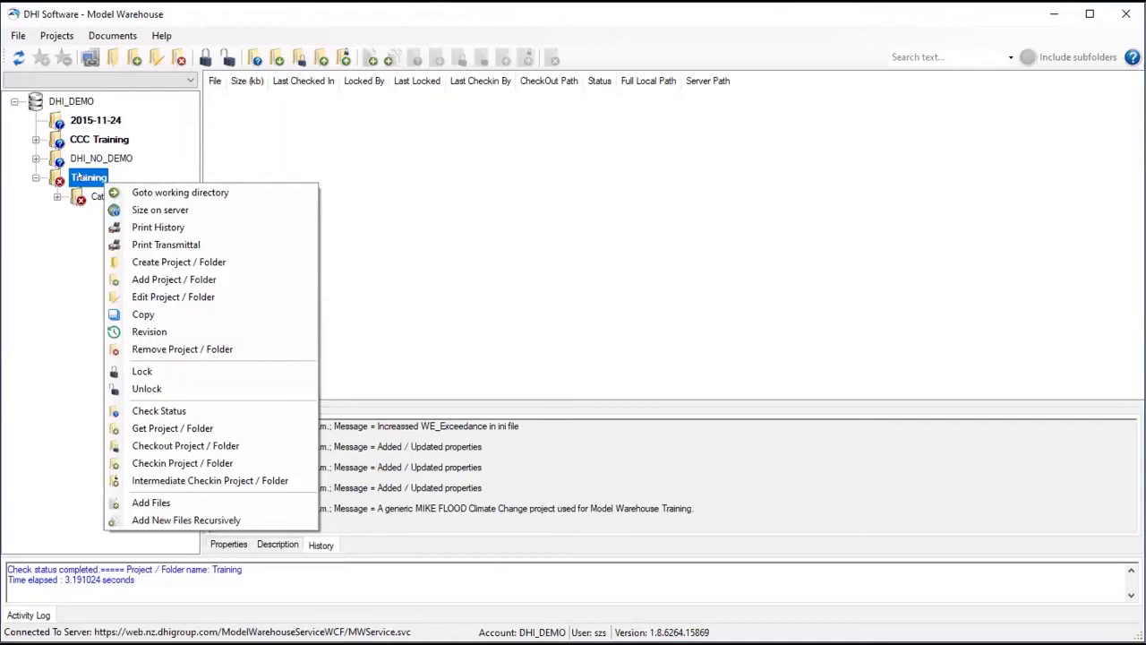
Step: Lock and check out only the GIS and MODEL_MASTER folders of the Catchment_A project folder
left_click(91, 197)
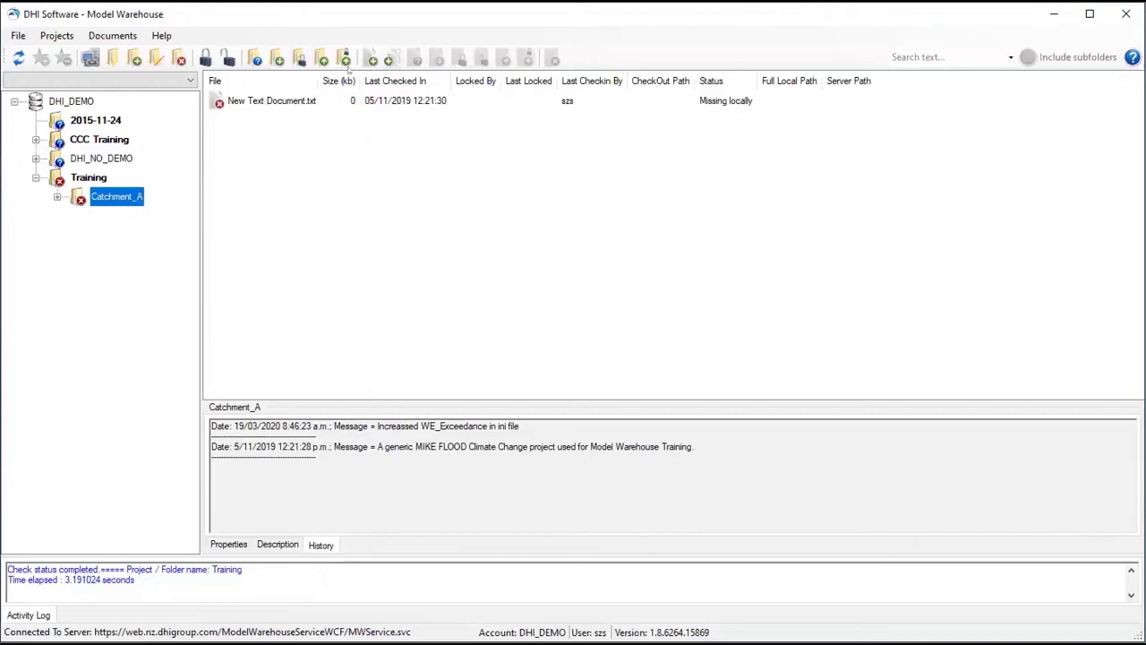
left_click(299, 57)
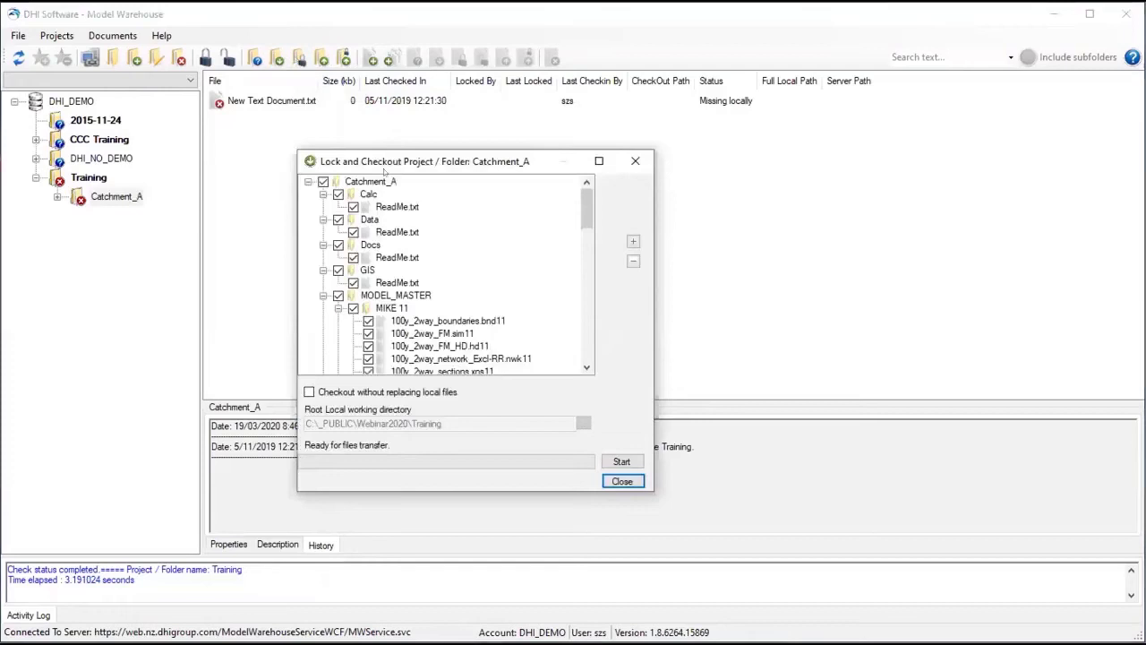
left_click_drag(499, 158, 511, 56)
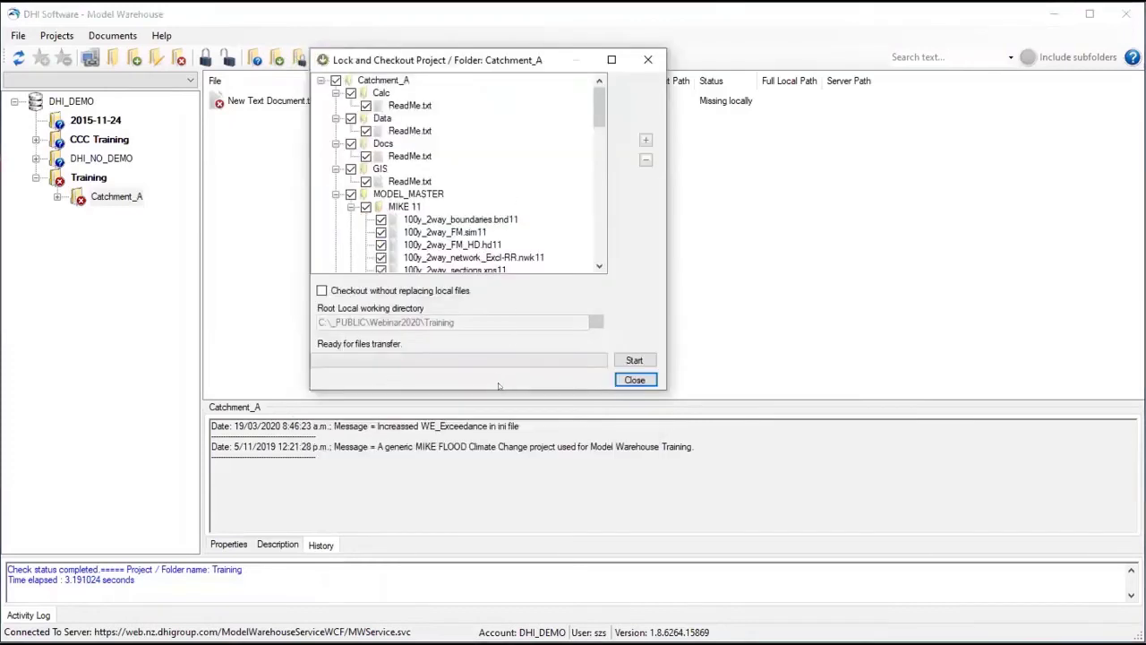
left_click_drag(498, 388, 499, 599)
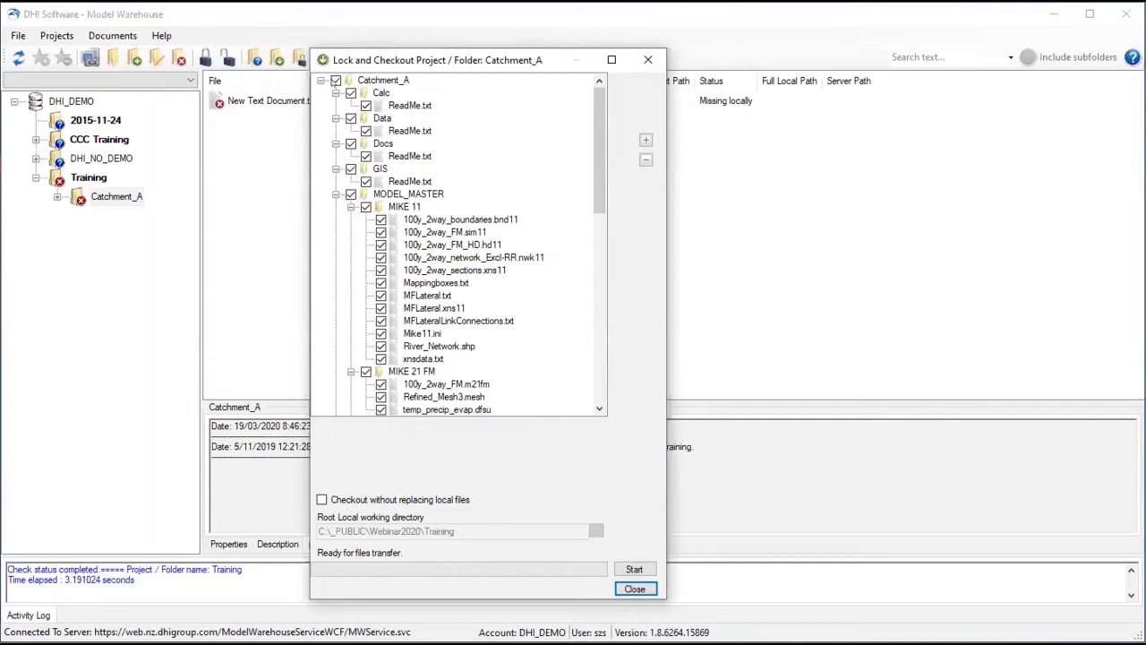
left_click(336, 81)
left_click(350, 195)
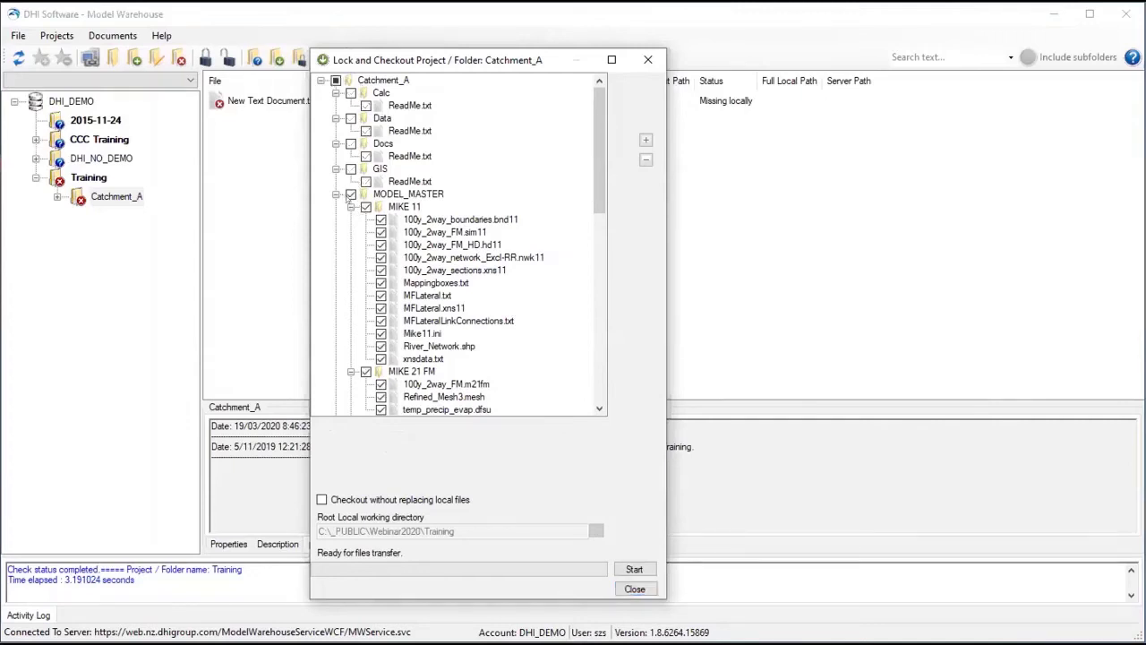
left_click(336, 195)
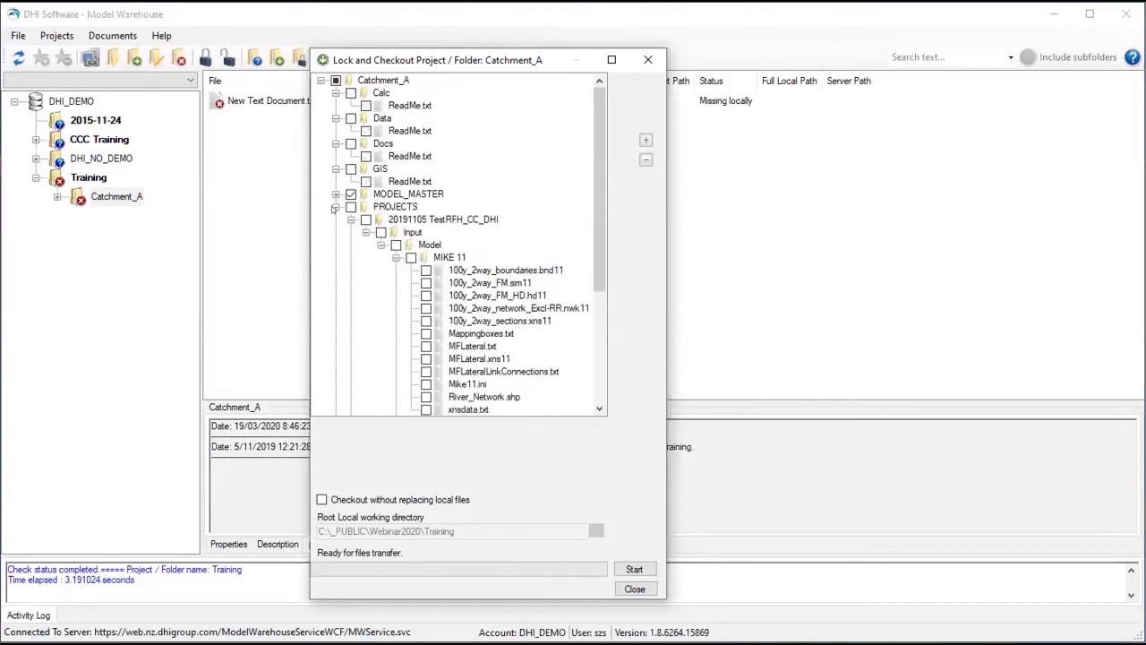
left_click(336, 207)
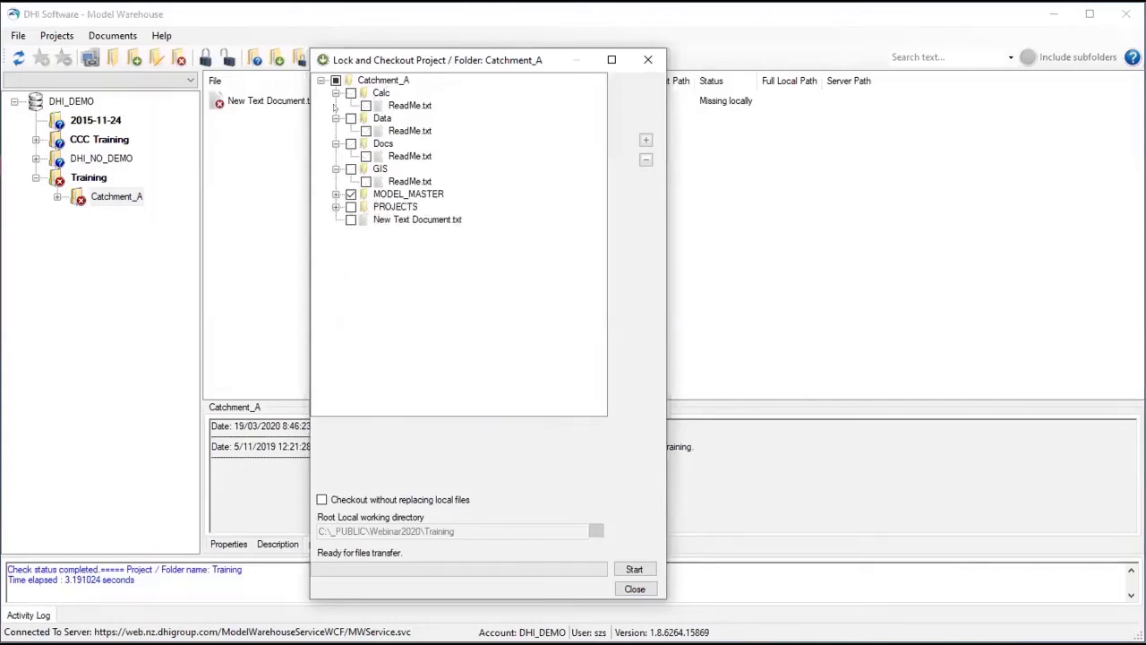
left_click(349, 170)
left_click(635, 568)
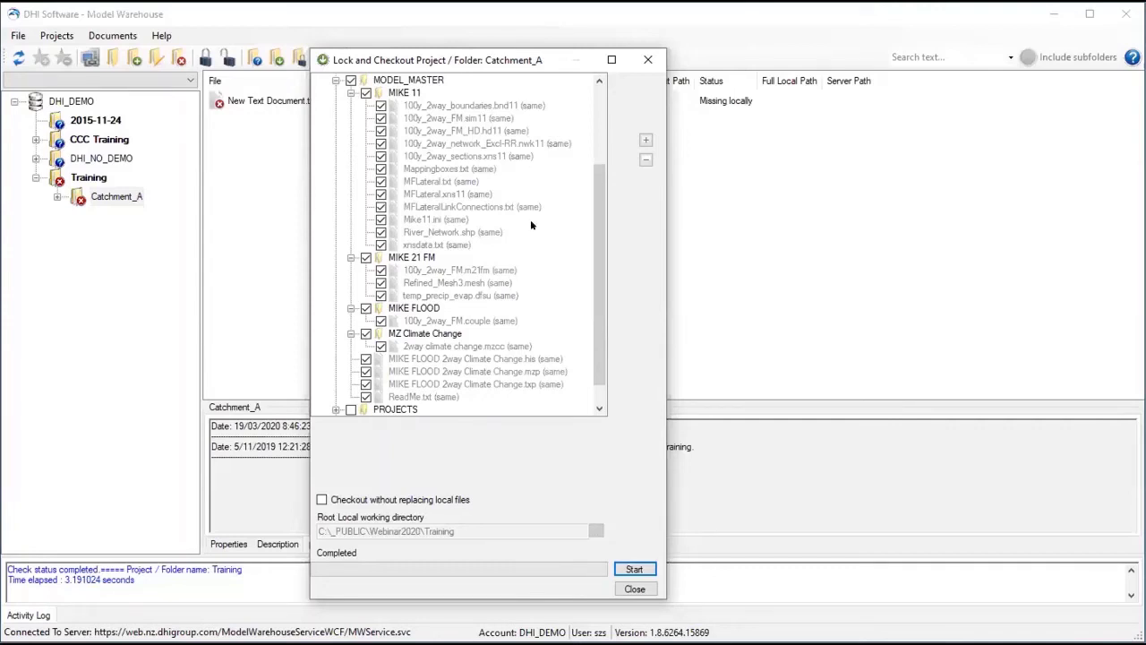
left_click(635, 589)
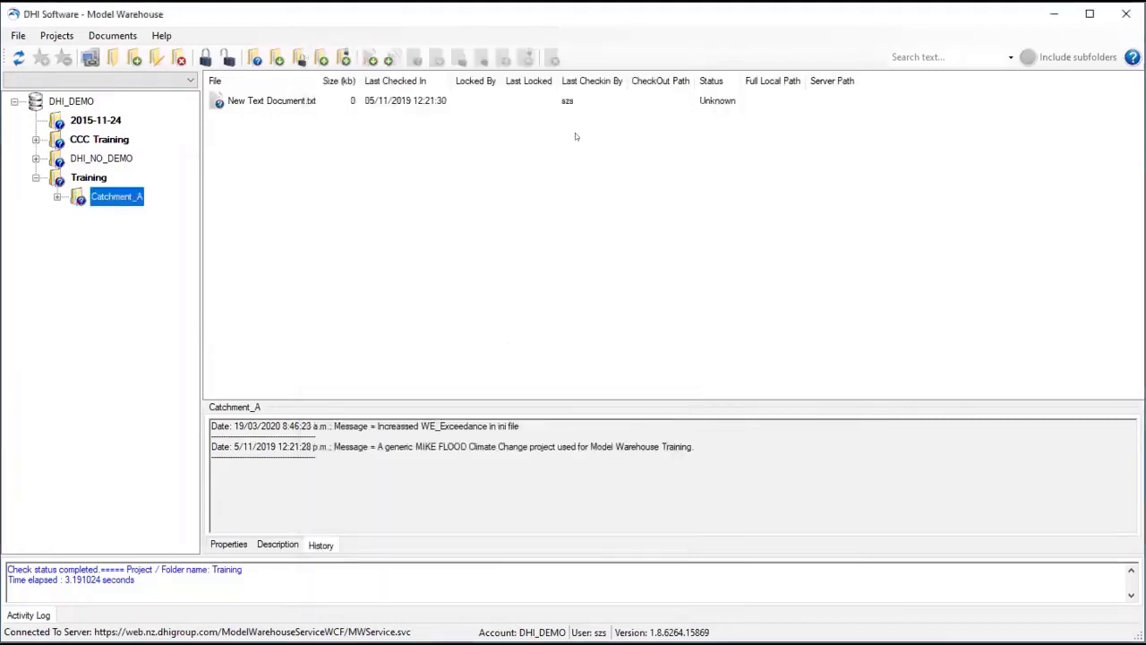
Step: Go to the local working directory of the Training project
left_click(88, 177)
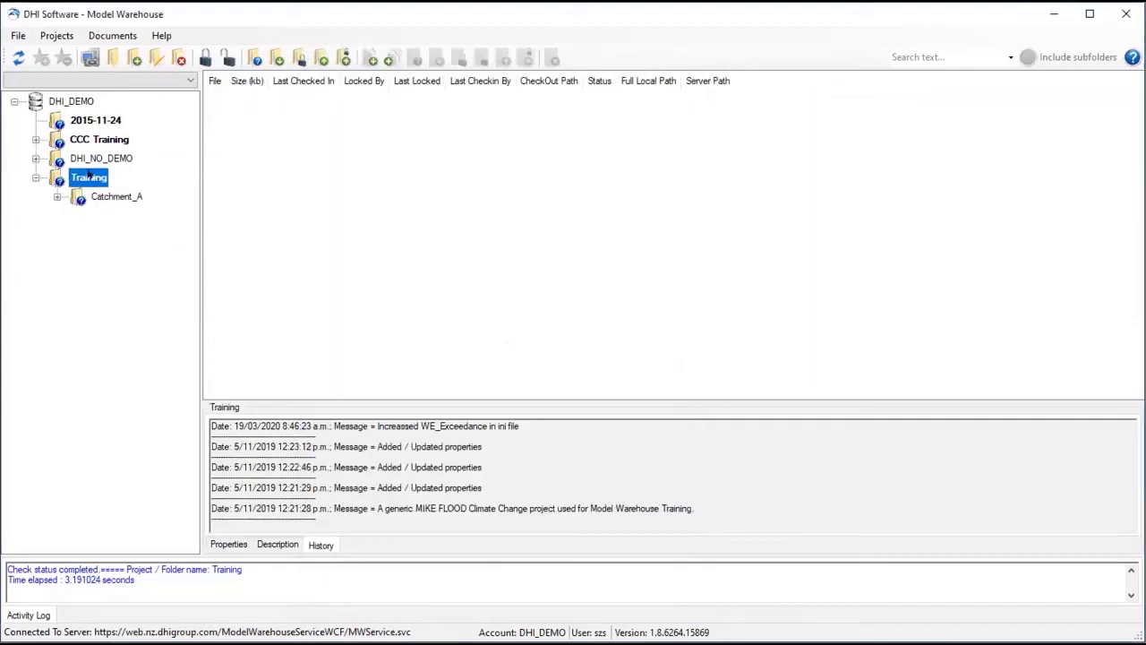
right_click(87, 177)
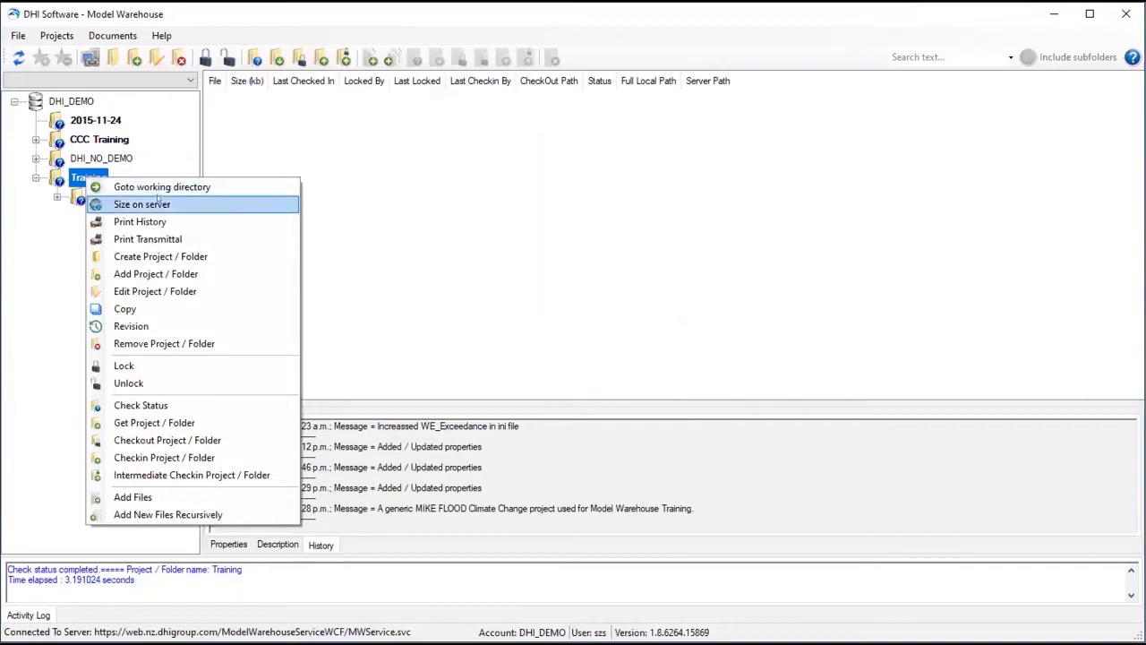
left_click(218, 185)
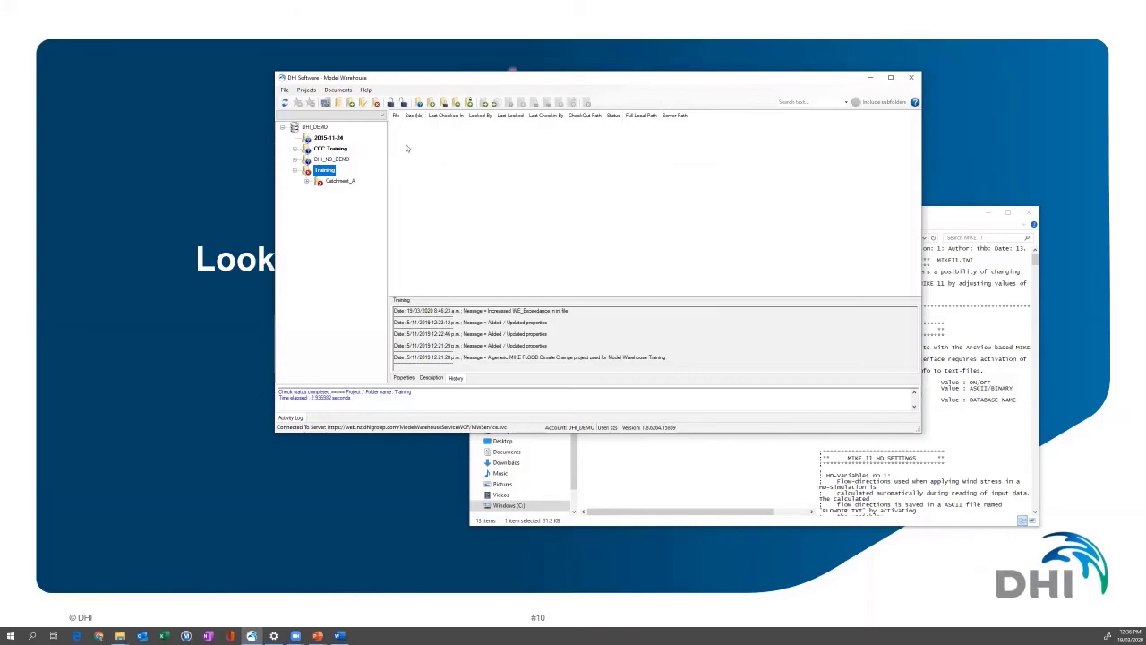
Step: Compare the Mike11.ini file in Catchment_A's MODEL_MASTER / MIKE 11 folder with its local copy
left_click(306, 181)
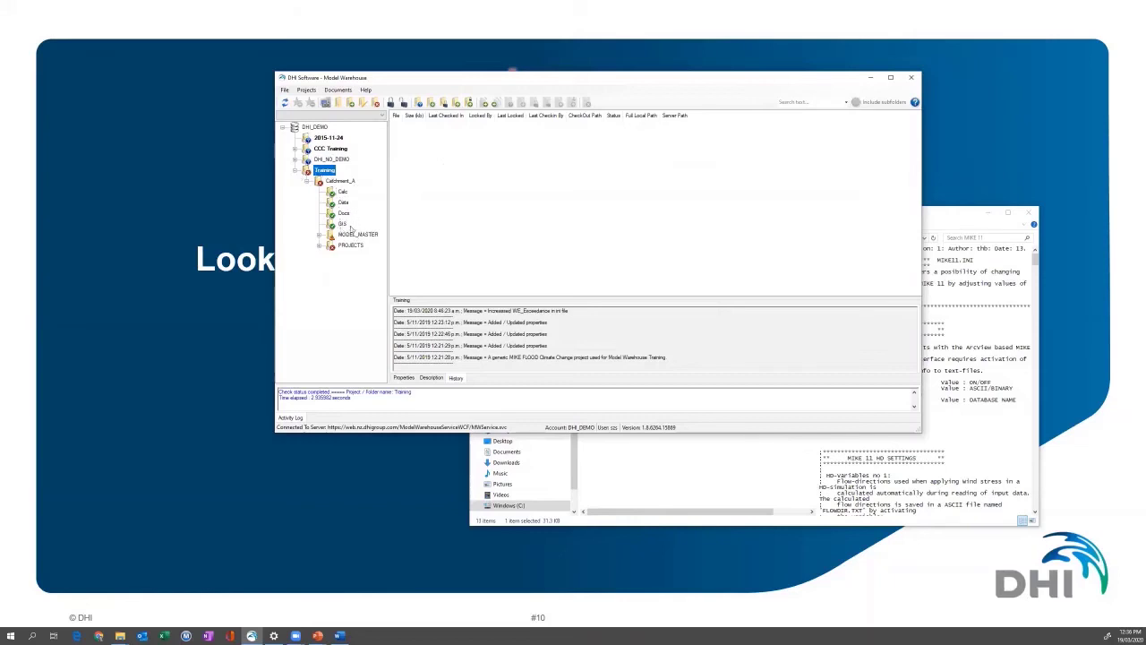
left_click(319, 237)
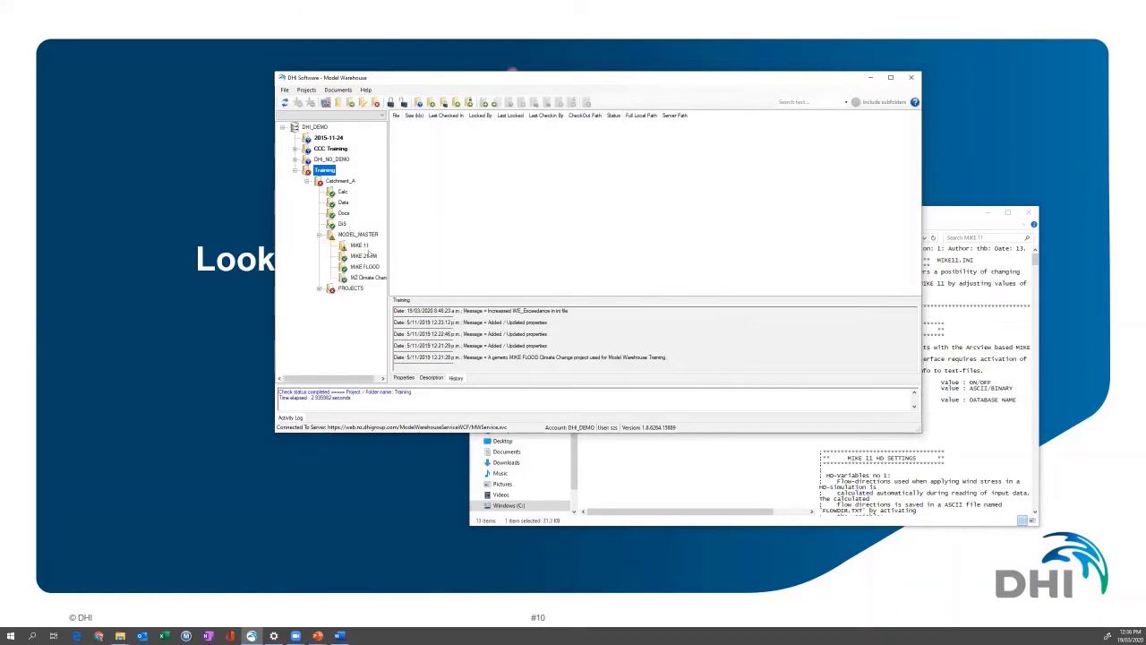
left_click(358, 247)
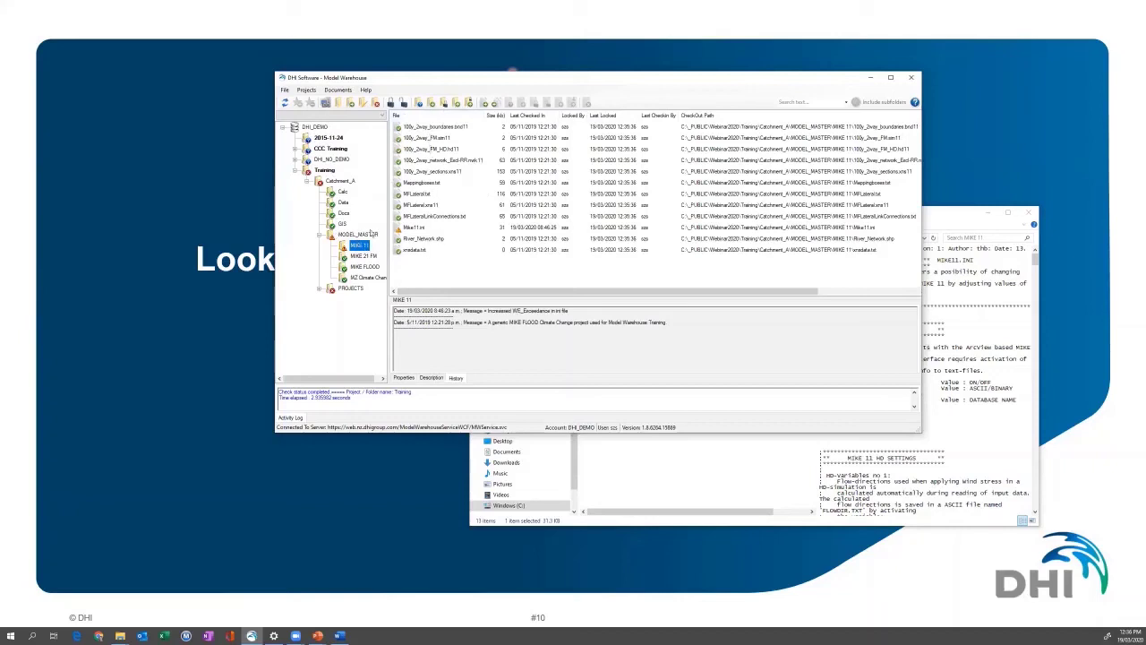
left_click(437, 230)
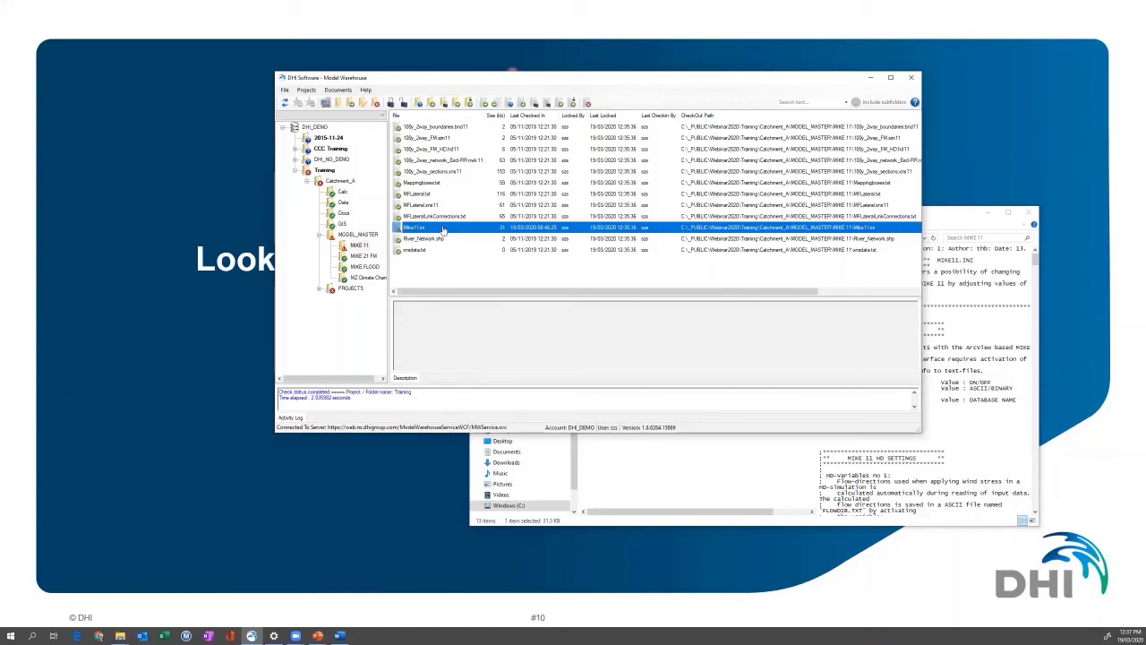
right_click(442, 230)
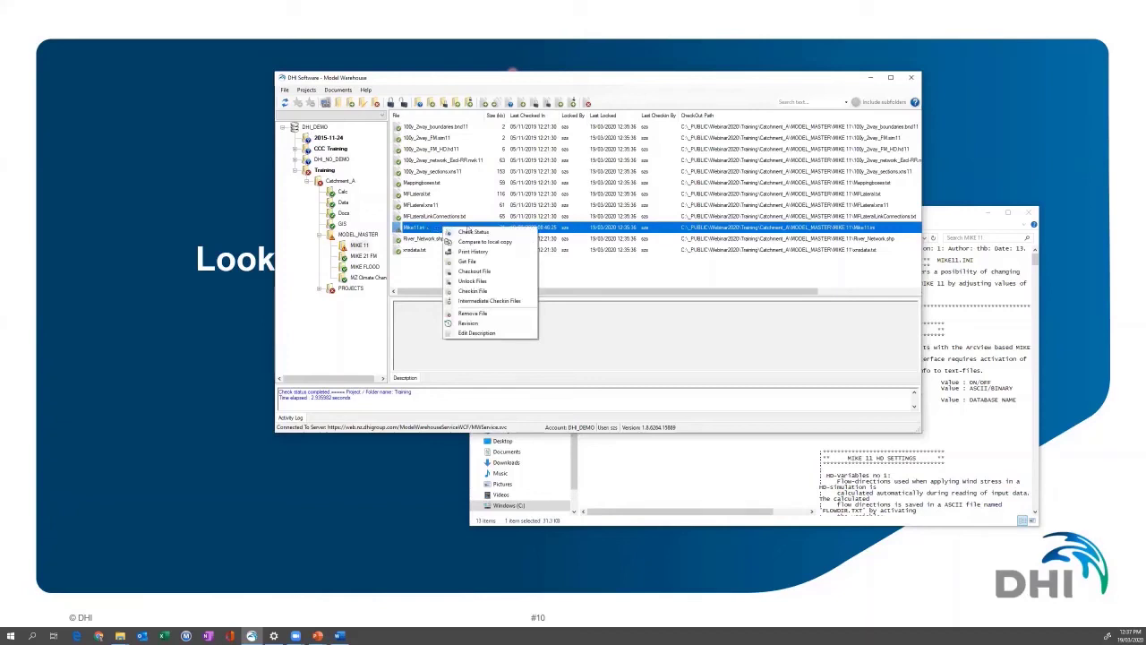
left_click(517, 244)
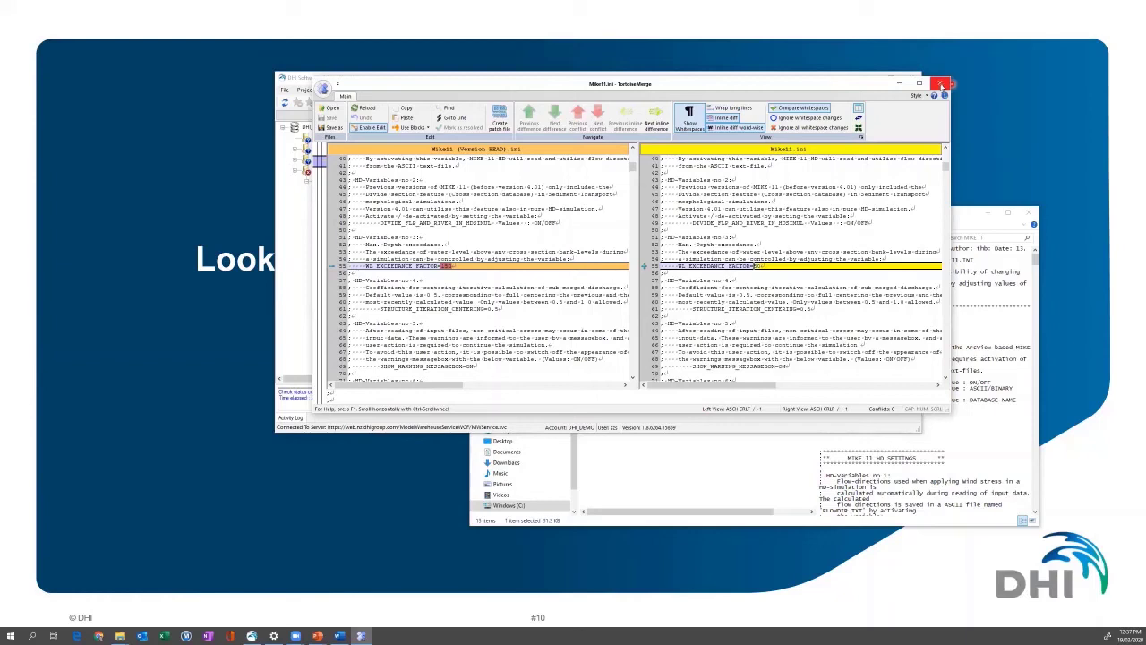
left_click(941, 84)
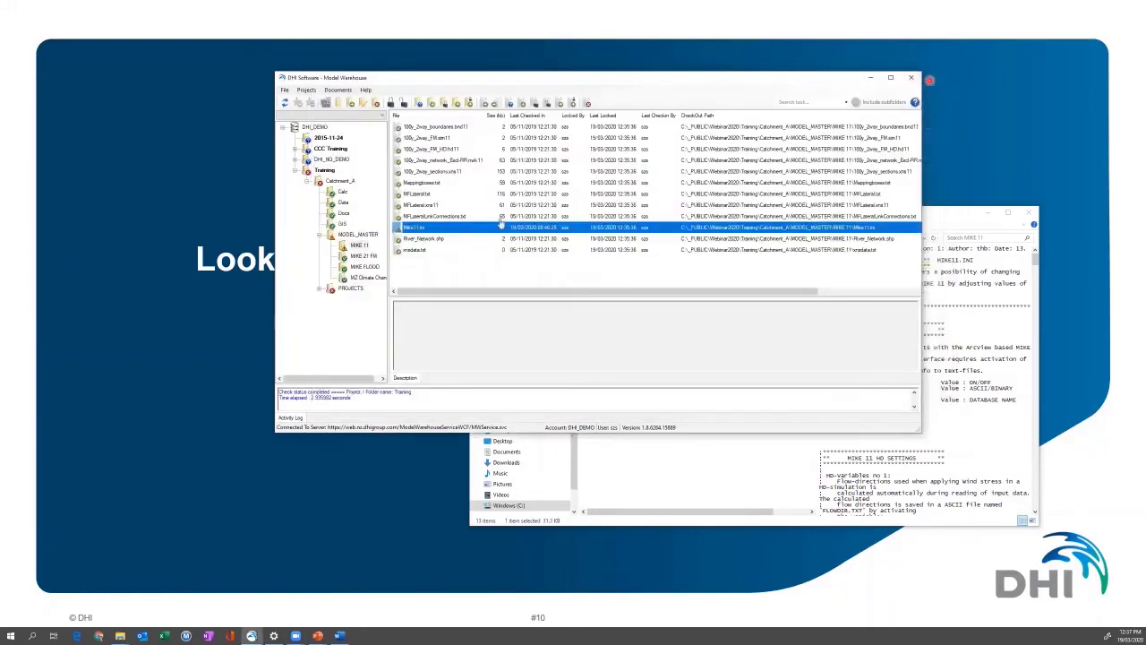
right_click(458, 231)
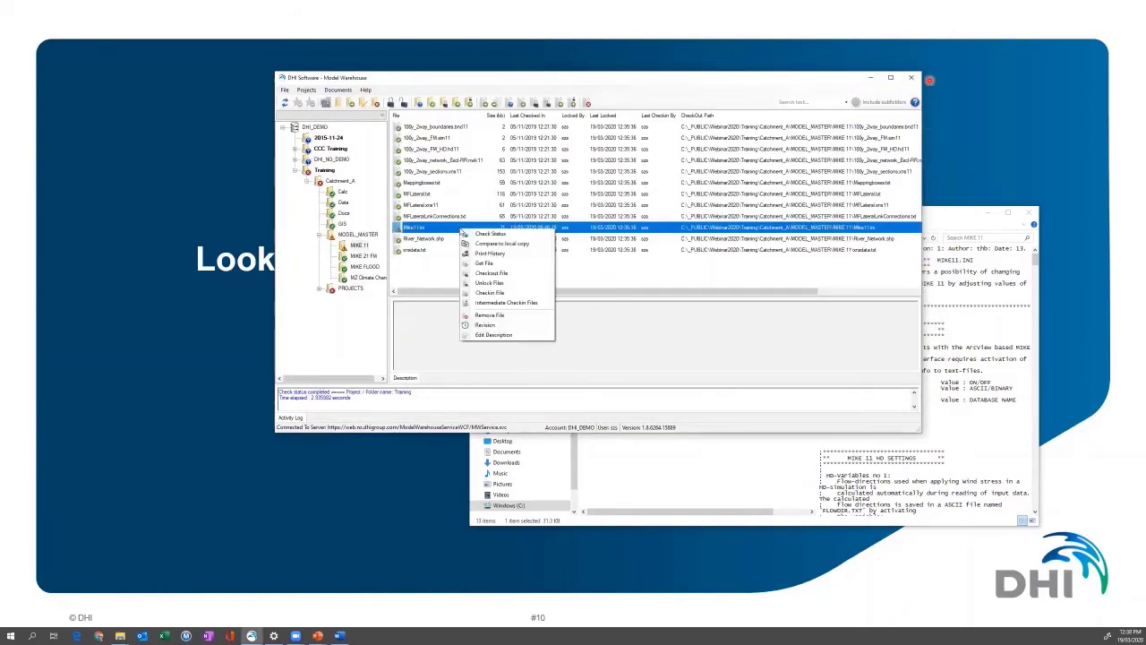
left_click(517, 294)
left_click(574, 304)
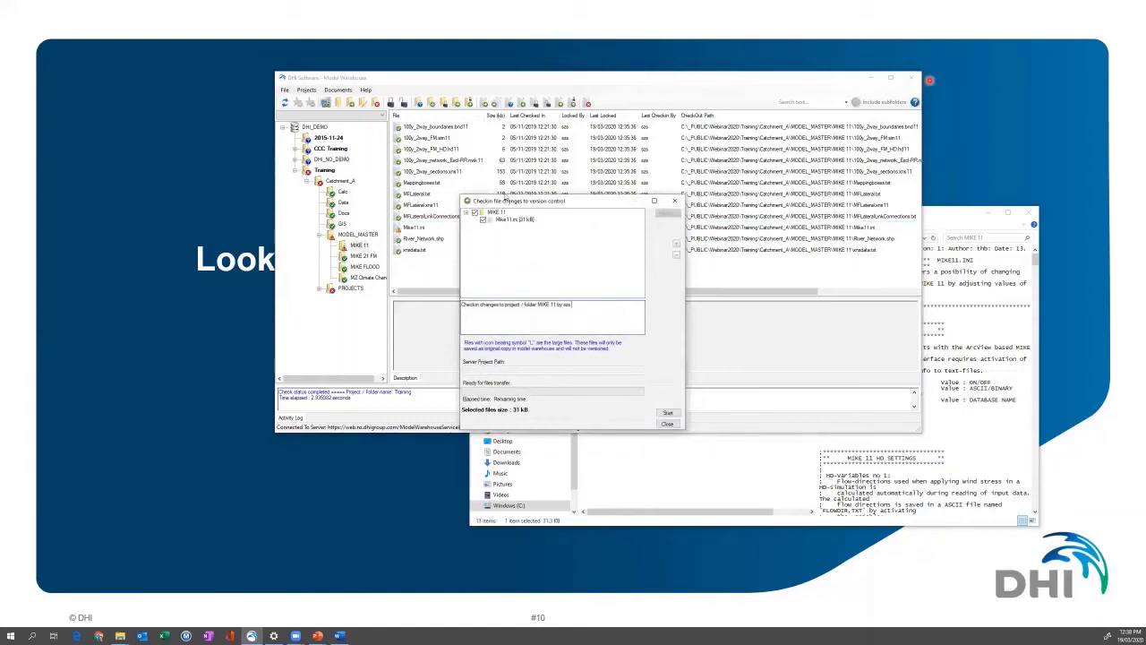
left_click_drag(506, 200, 496, 161)
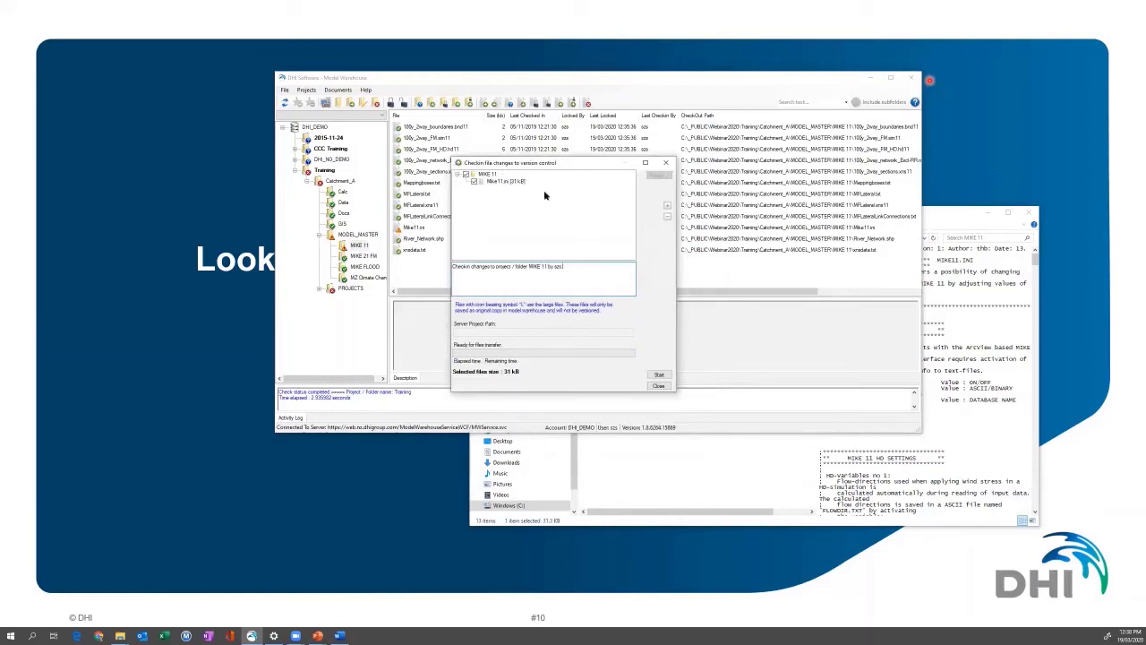
left_click(666, 162)
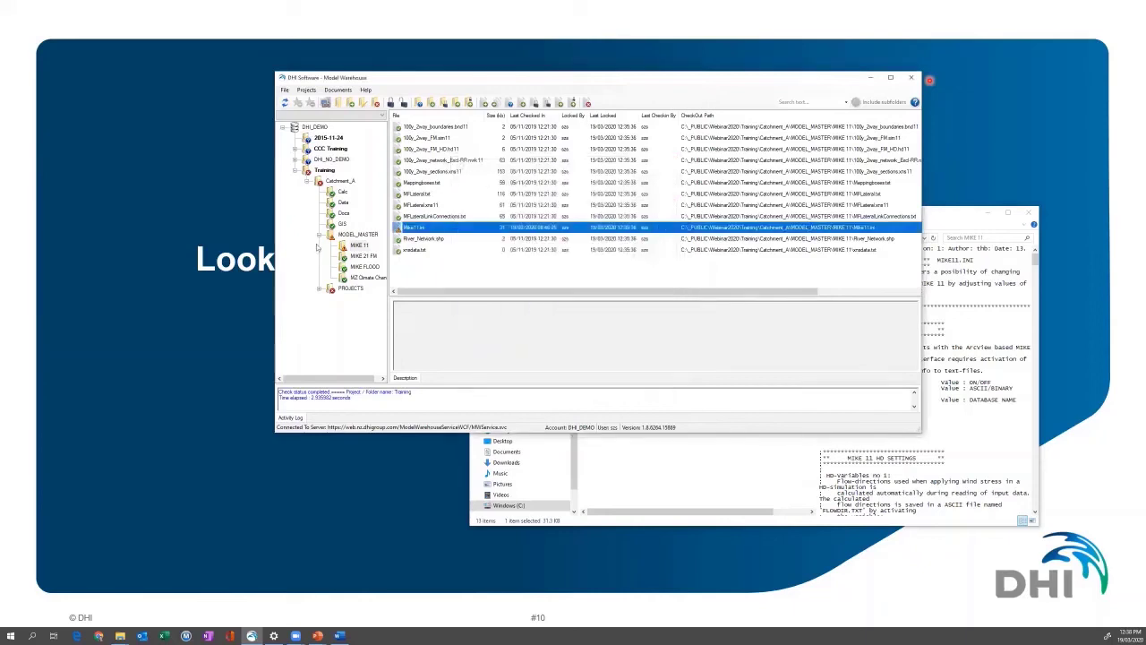
left_click(341, 180)
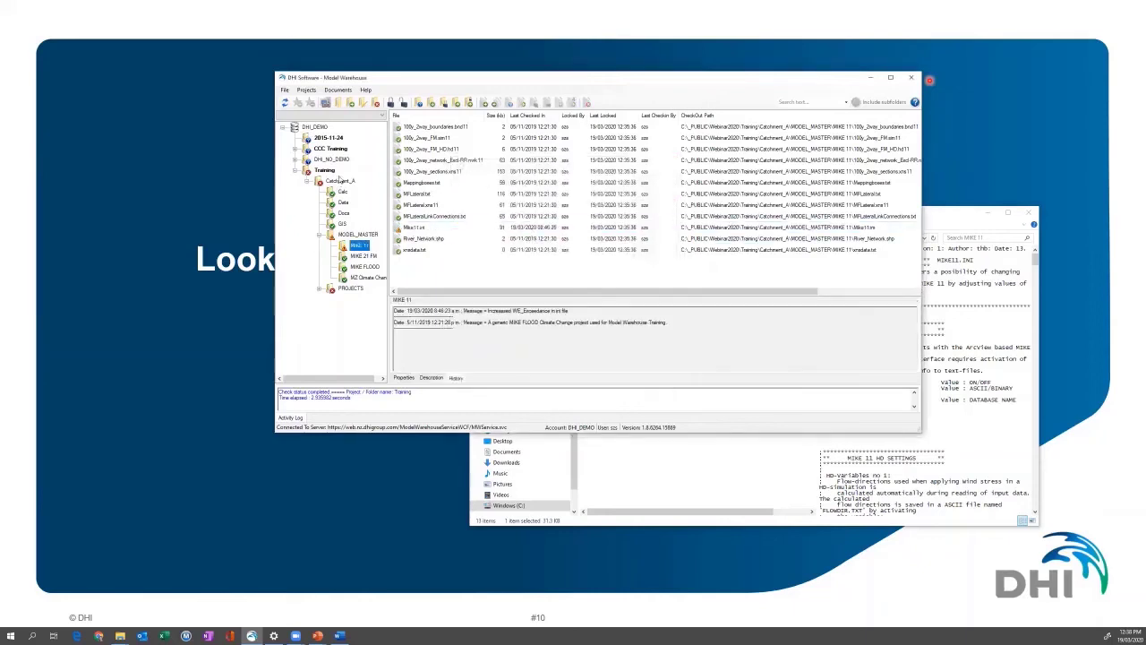
right_click(341, 183)
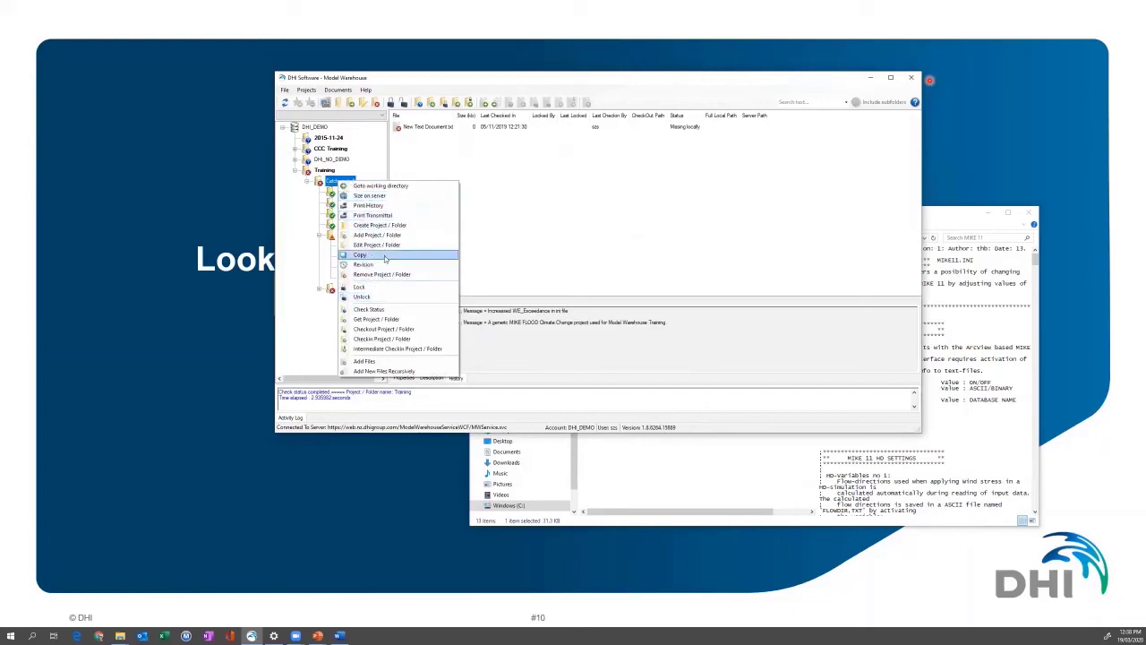
left_click(387, 339)
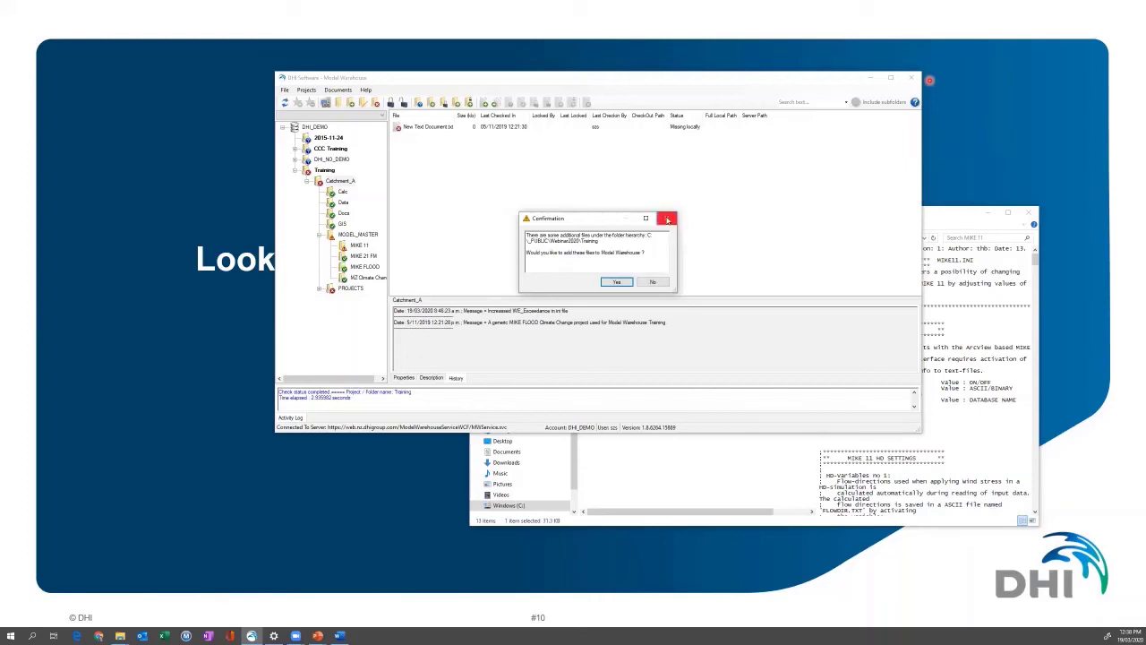
left_click(667, 220)
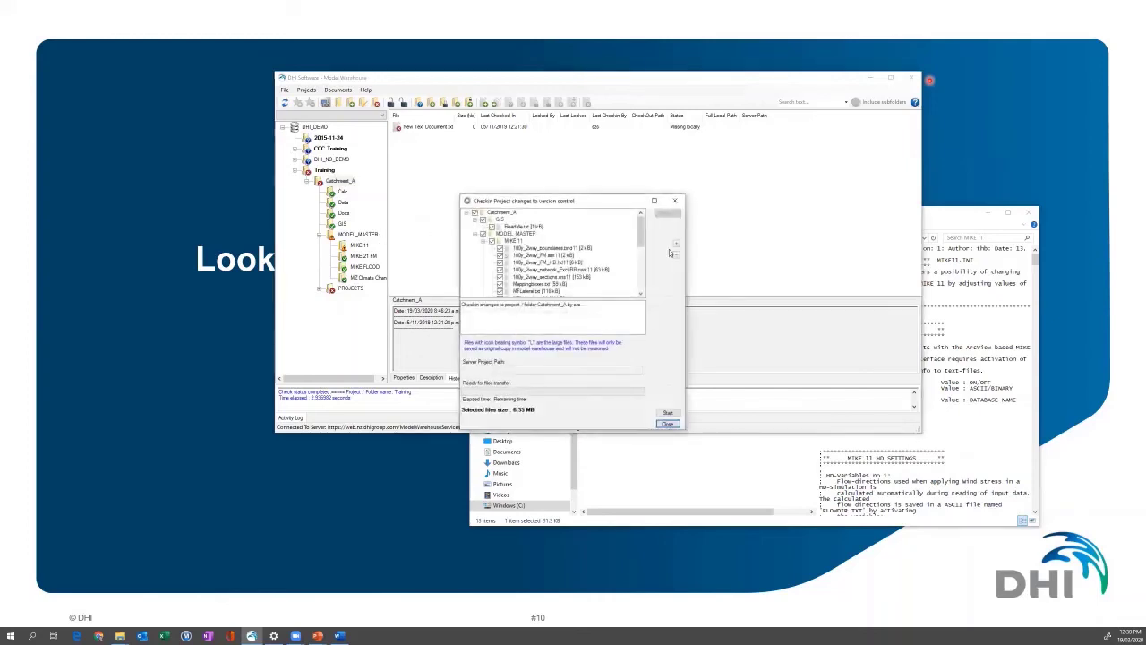
Step: Begin checking in the MODEL_MASTER folder, add its new Upstream_flow.dfs0 file with the message "uploading new file", and leave the check-in list without starting it
left_click(358, 234)
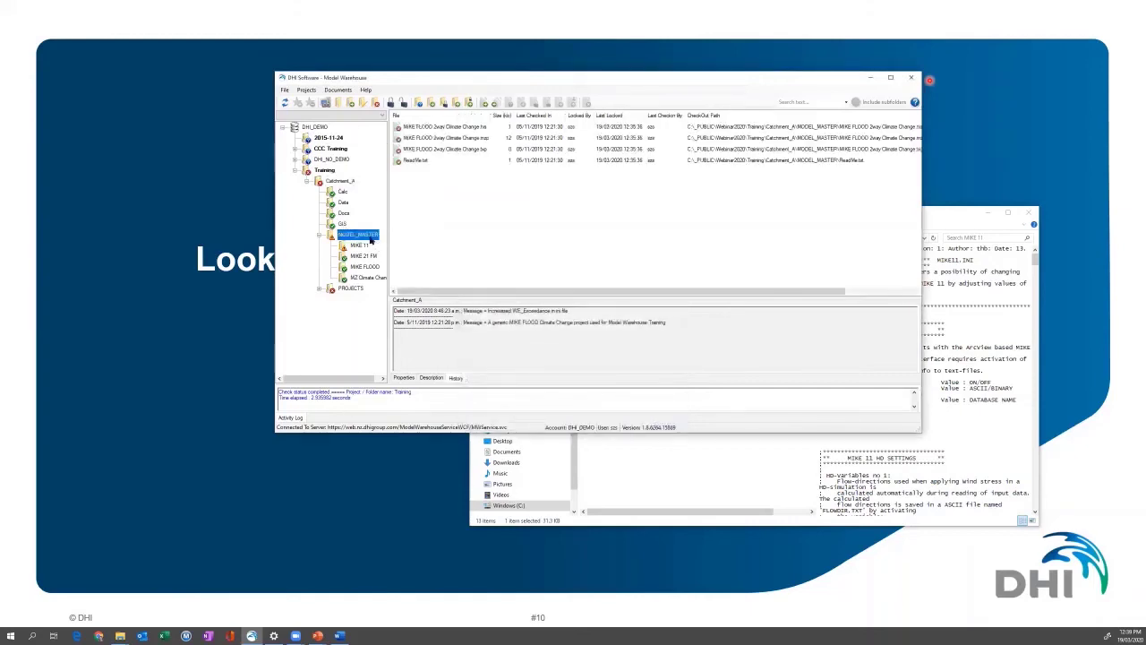
right_click(370, 236)
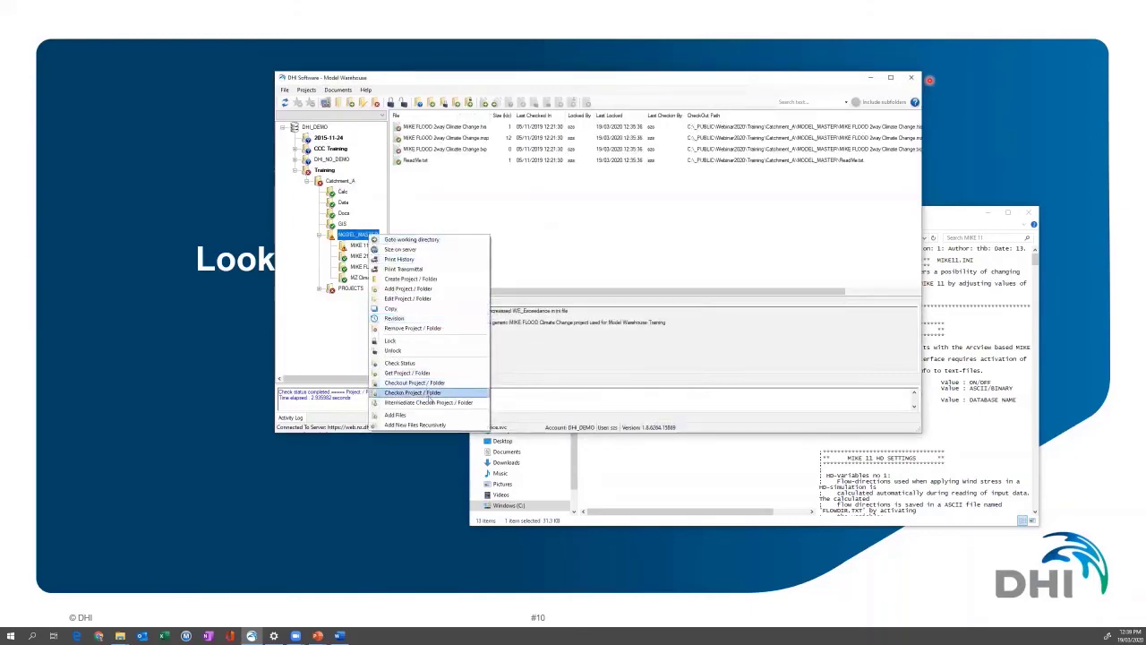
left_click(417, 392)
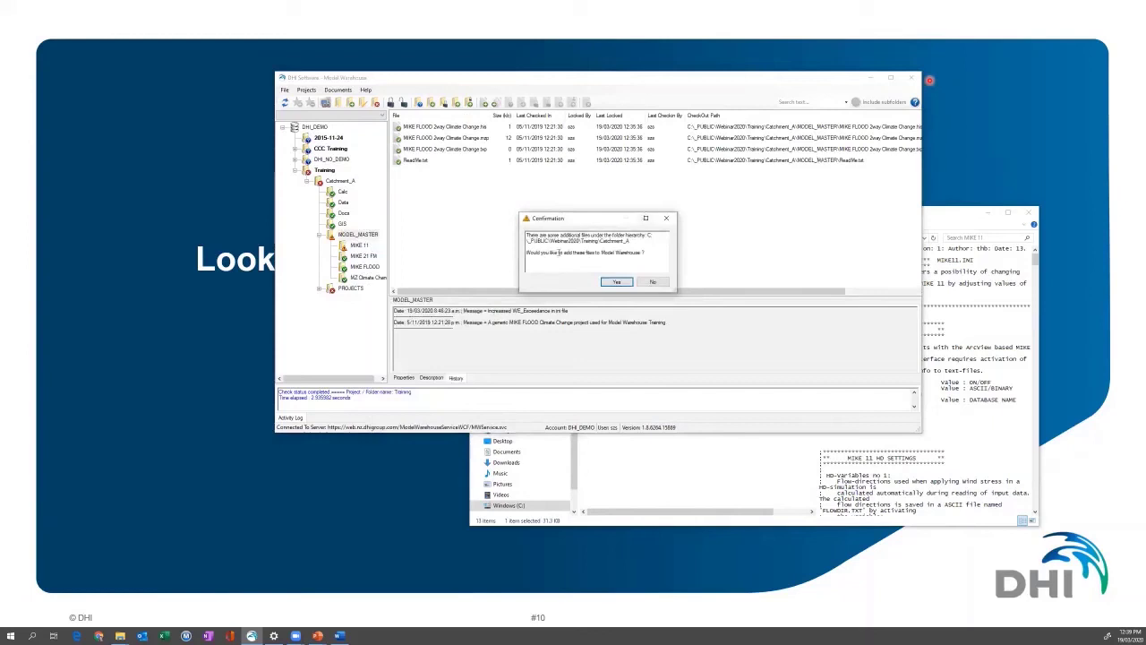
left_click(617, 282)
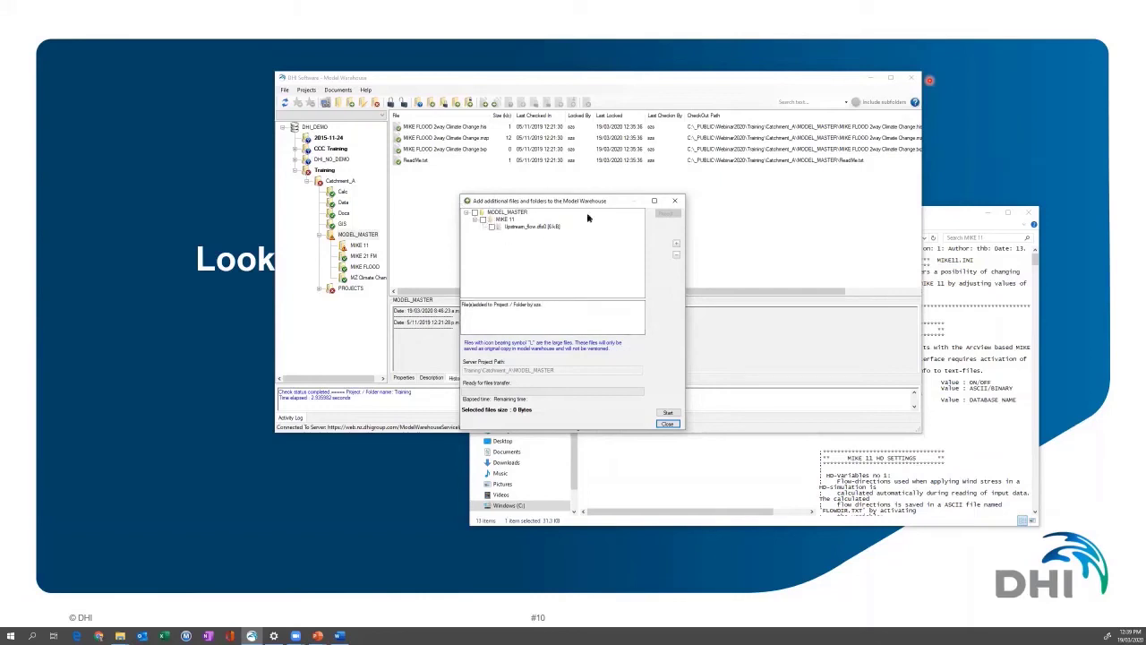
left_click(474, 213)
left_click_drag(555, 306, 460, 306)
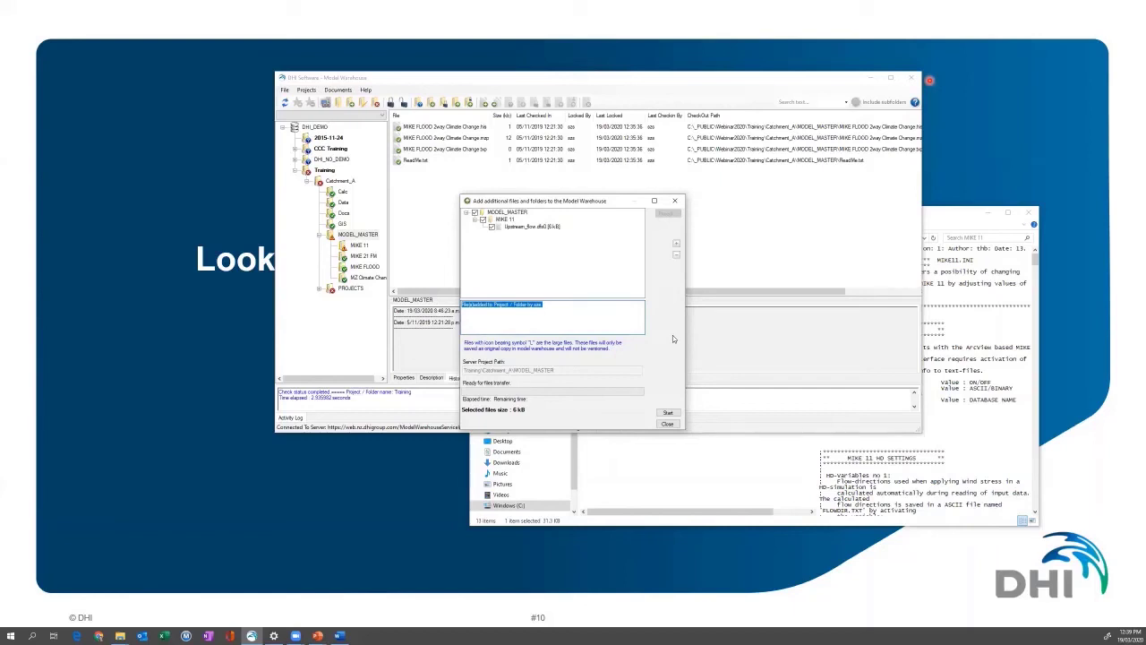
type("Uploading new file.")
left_click(667, 412)
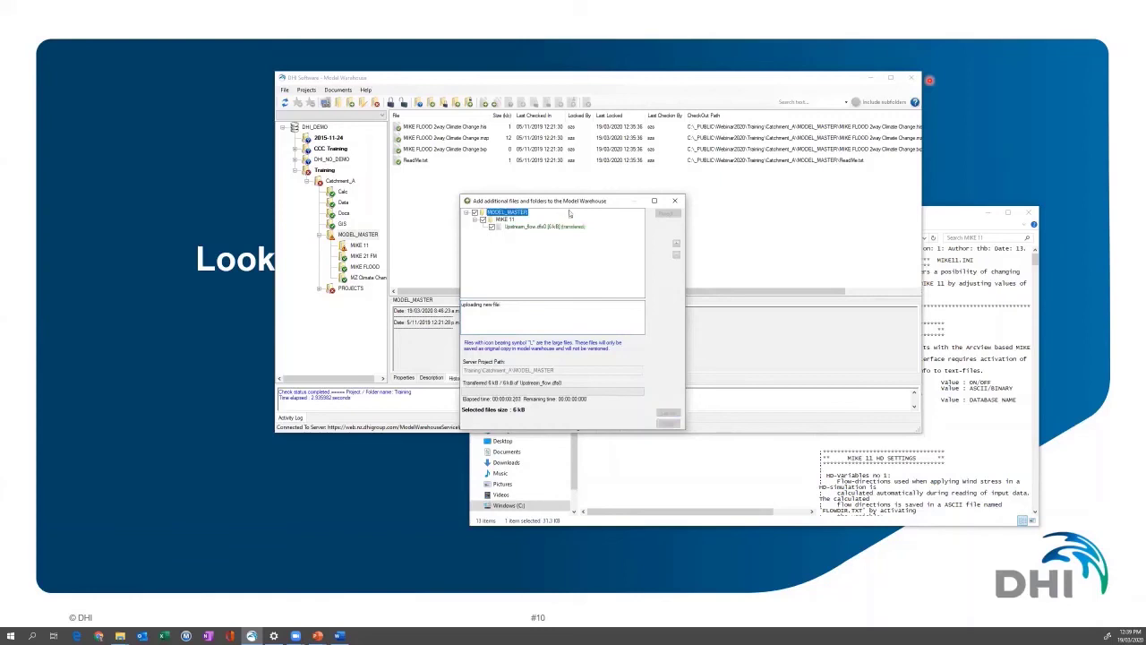
left_click(667, 424)
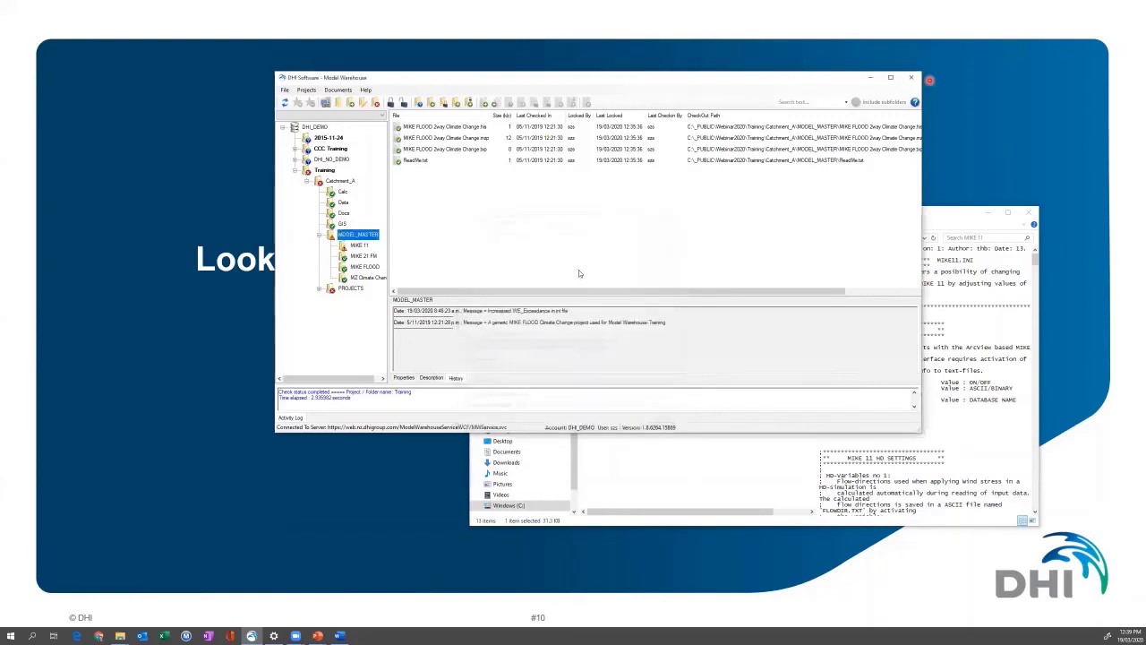
mouse_move(643, 229)
left_mouse_down()
mouse_move(642, 278)
mouse_move(642, 235)
left_mouse_up()
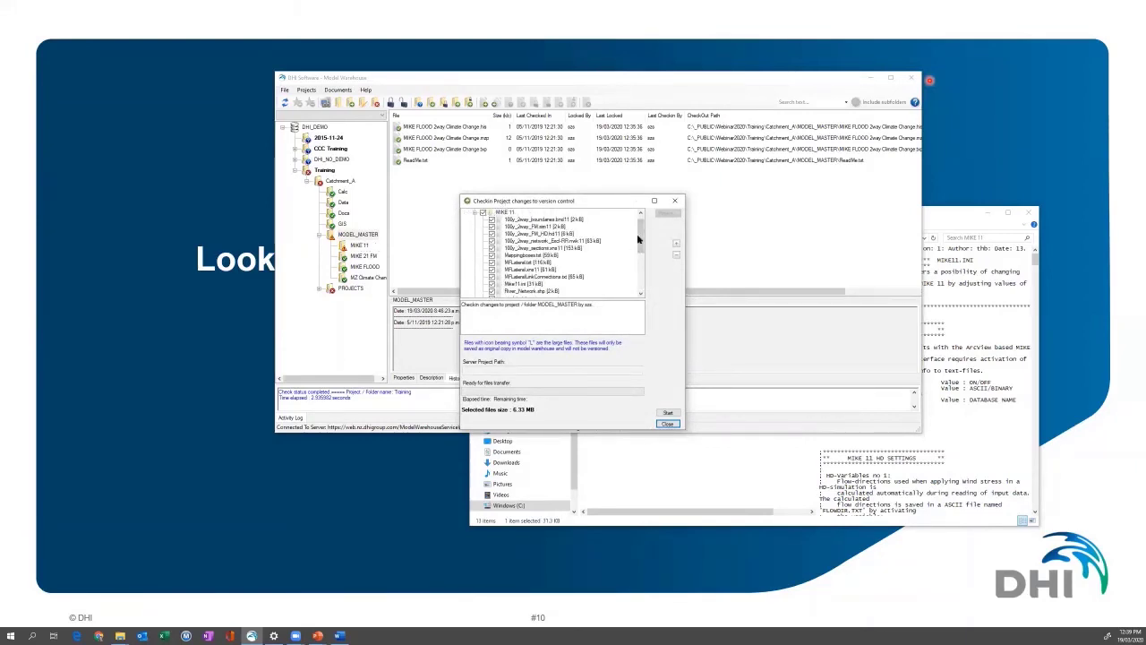
left_click(678, 204)
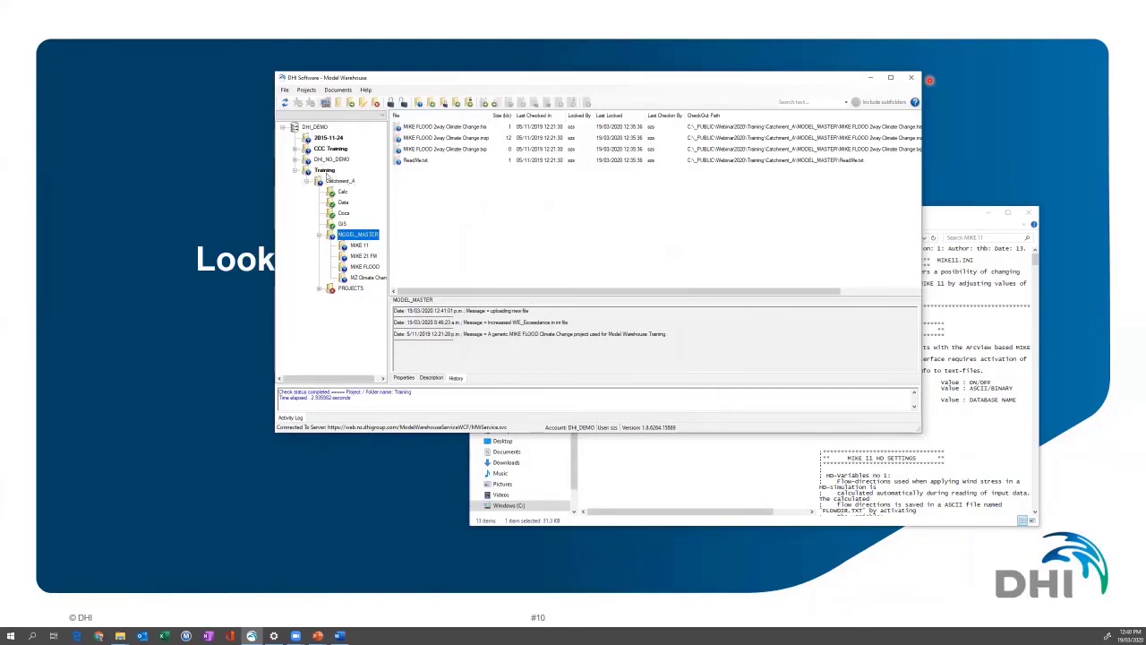
Step: Bring up the revision history of the Training project and enlarge its window and columns so the full messages can be read
left_click(327, 172)
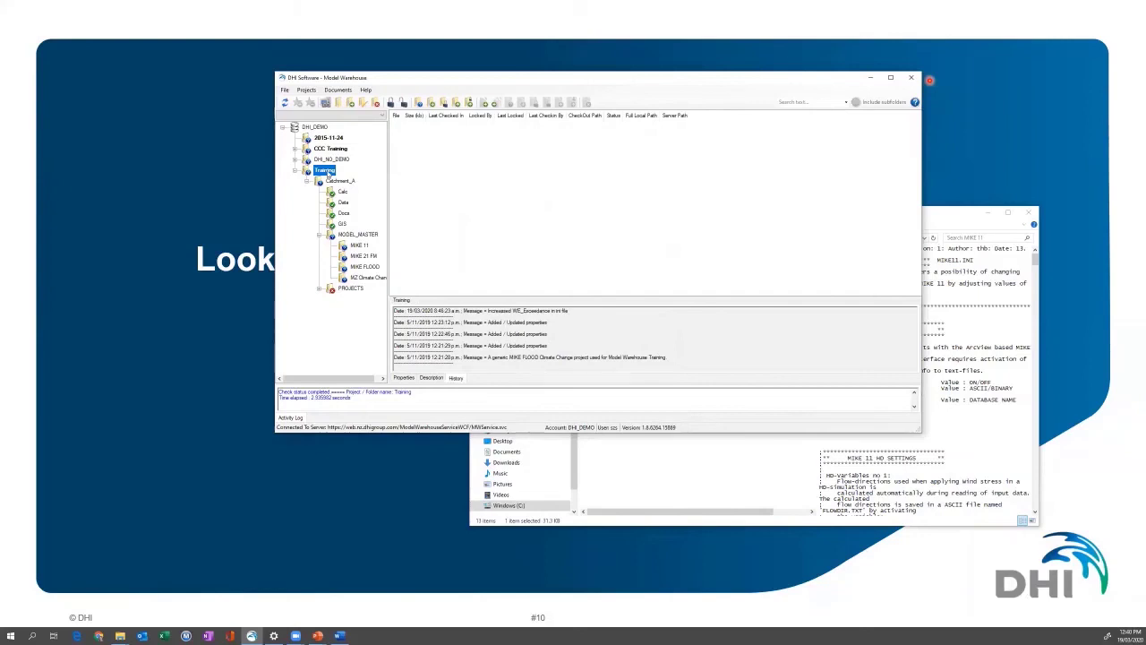
right_click(326, 172)
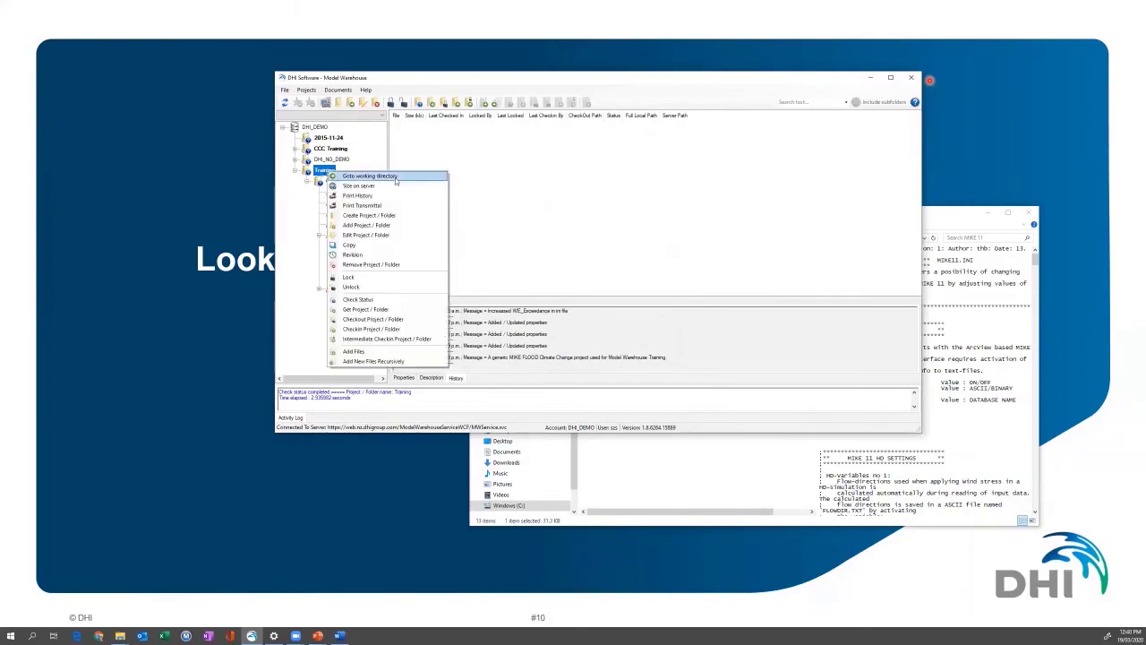
left_click(397, 254)
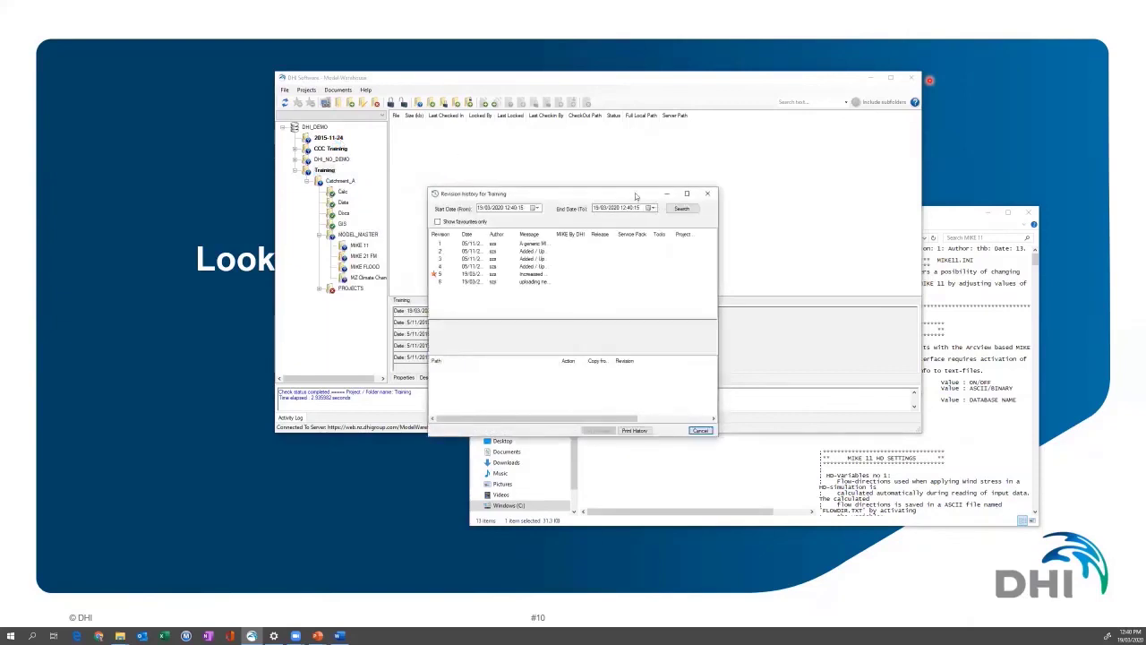
left_click_drag(641, 186, 650, 119)
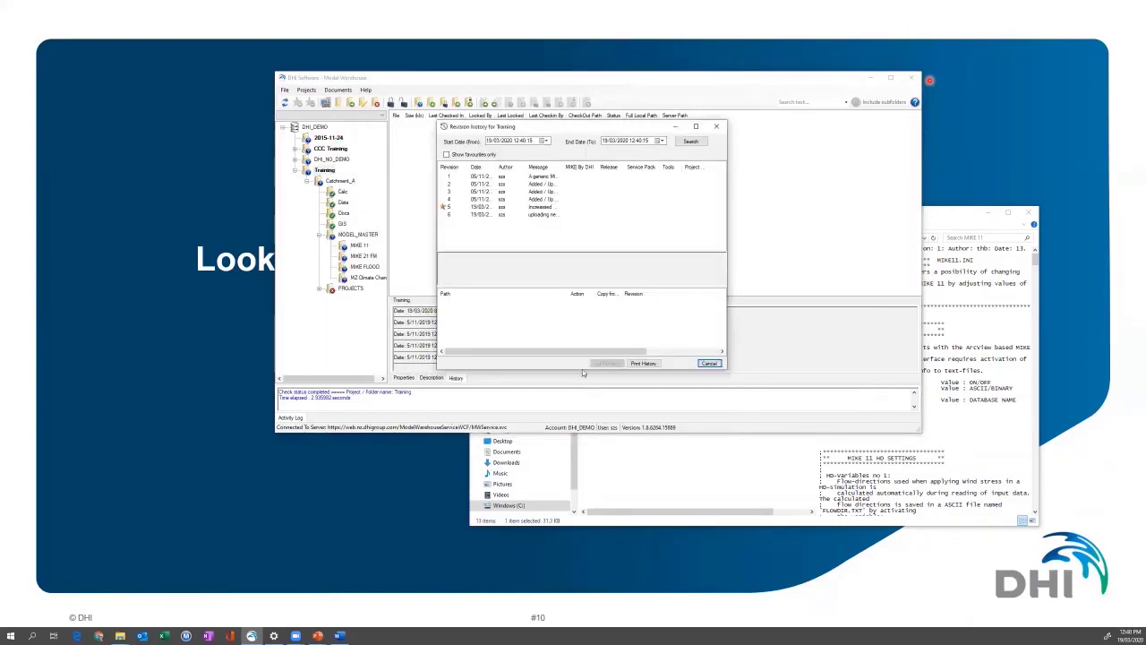
left_click_drag(582, 368, 582, 449)
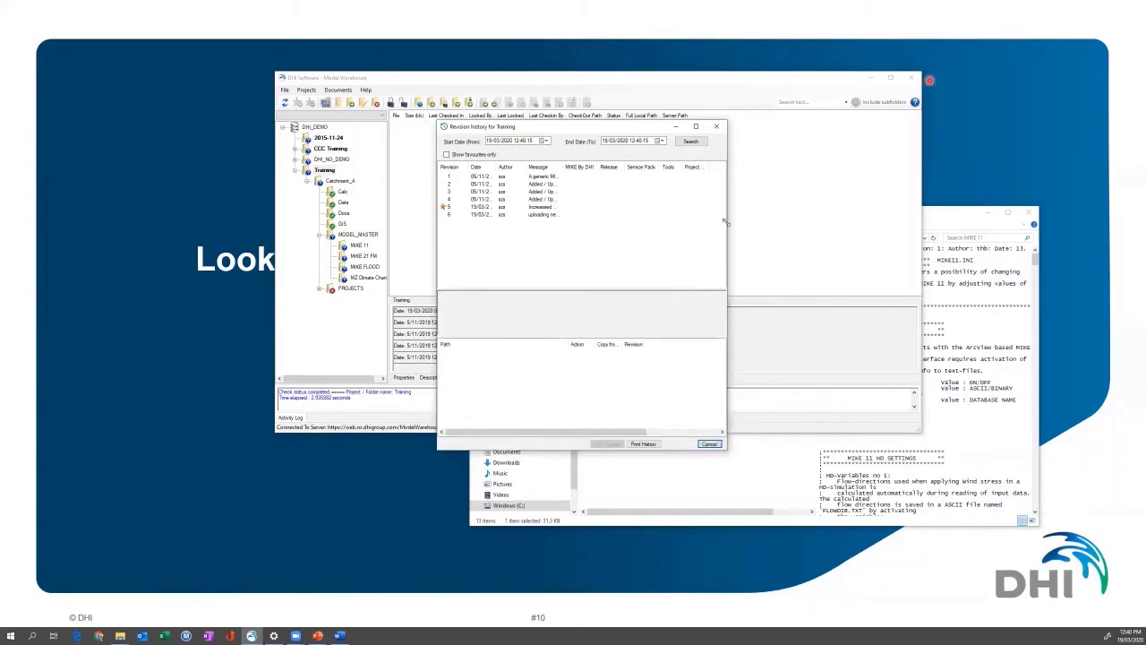
left_click_drag(727, 220, 835, 206)
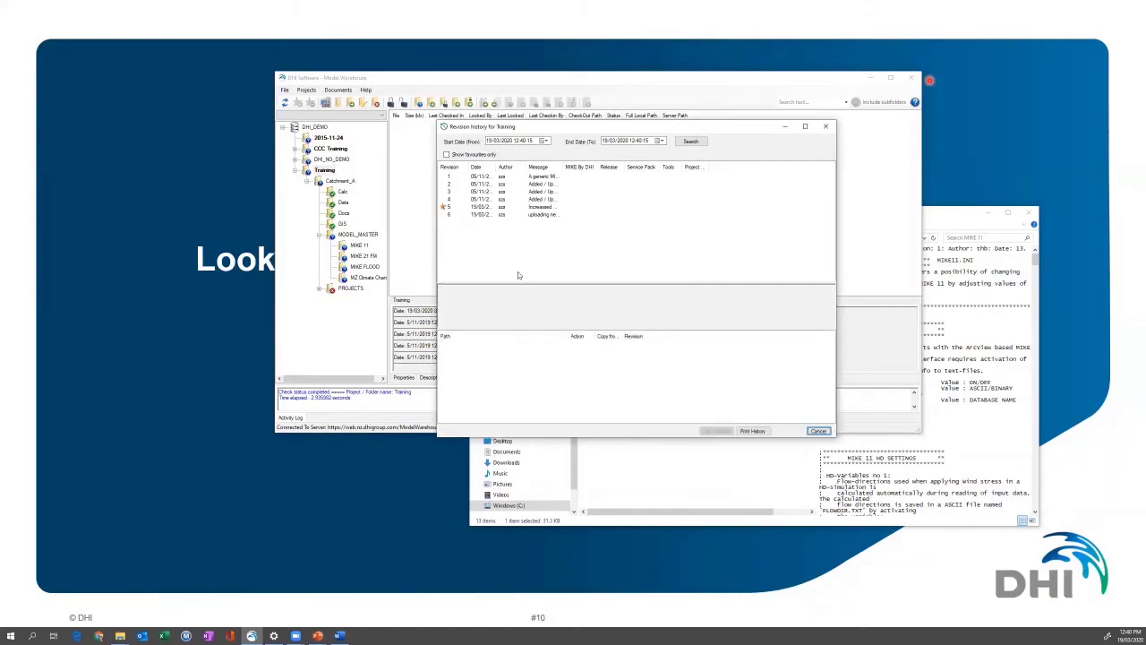
left_click_drag(709, 164, 776, 164)
left_click_drag(595, 165, 636, 165)
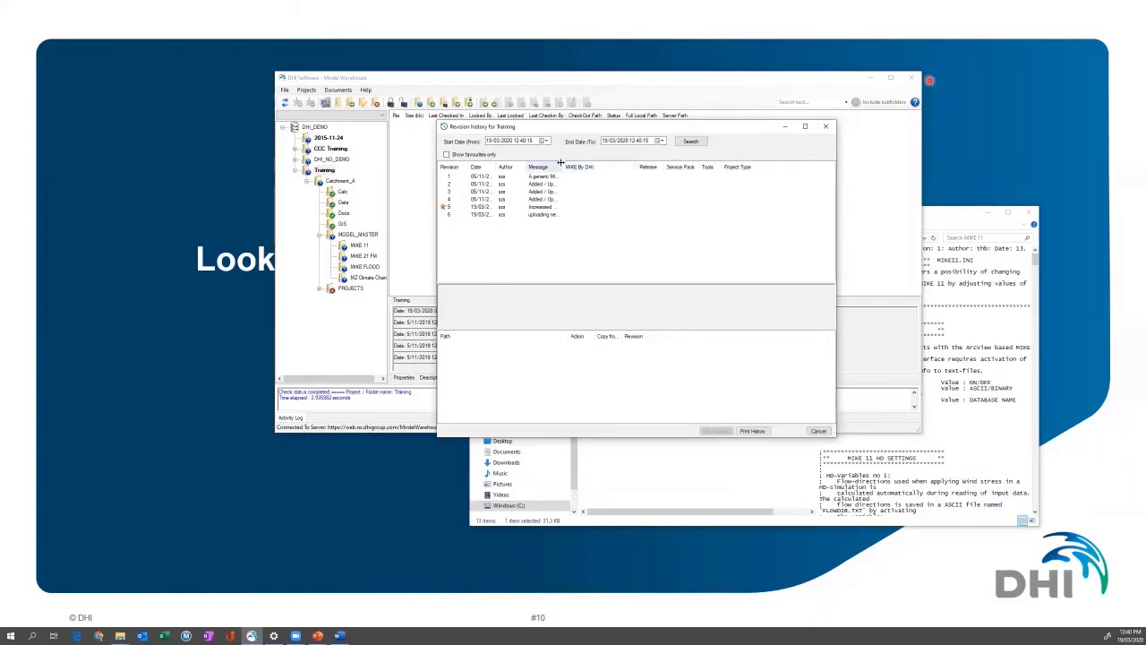
left_click_drag(563, 165, 717, 166)
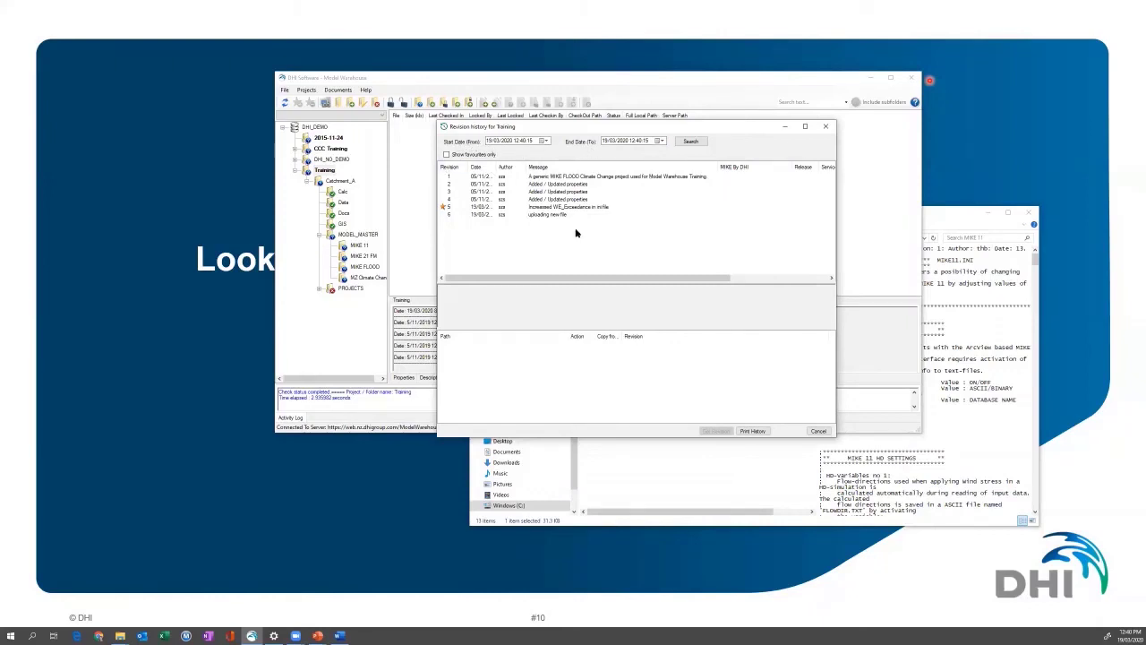
Step: Filter the revision history to favourites only, and return to the full list of revisions
left_click(638, 144)
left_click(447, 155)
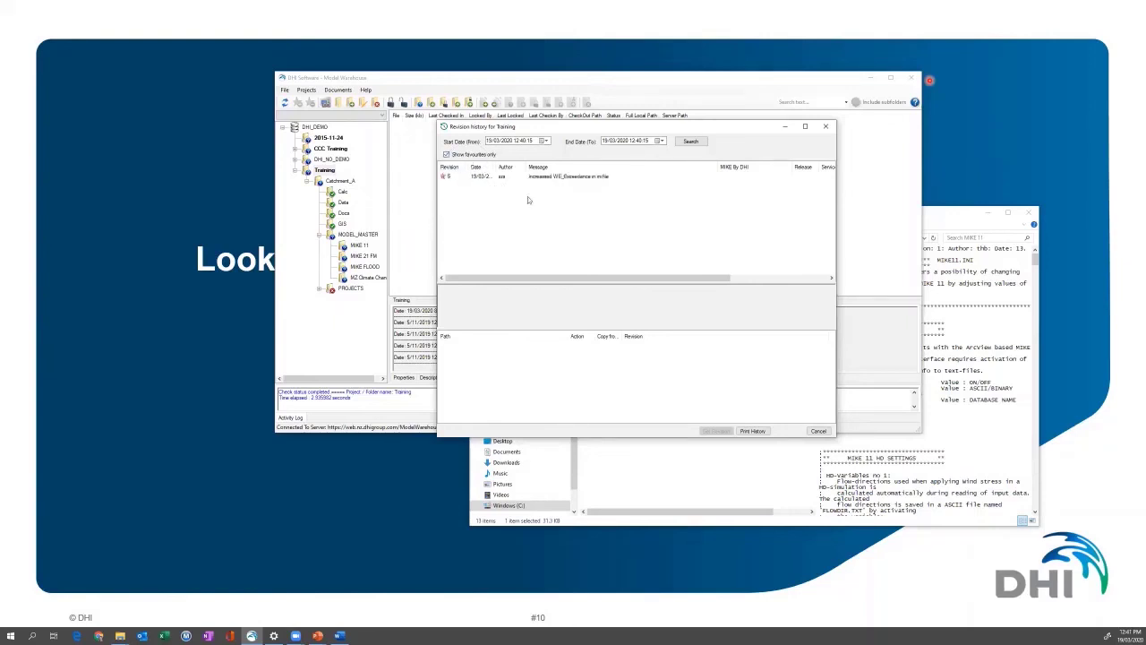
left_click(447, 155)
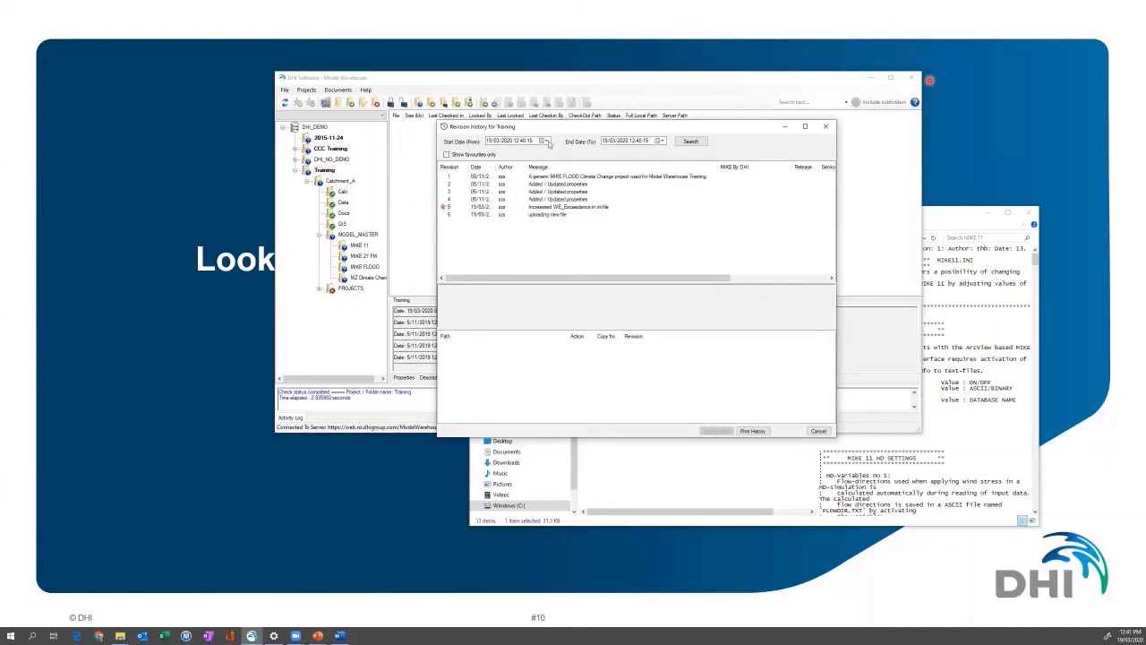
Step: Examine the log messages and affected paths of revisions 1, 4, 5 and 6 in the Training history
left_click(581, 209)
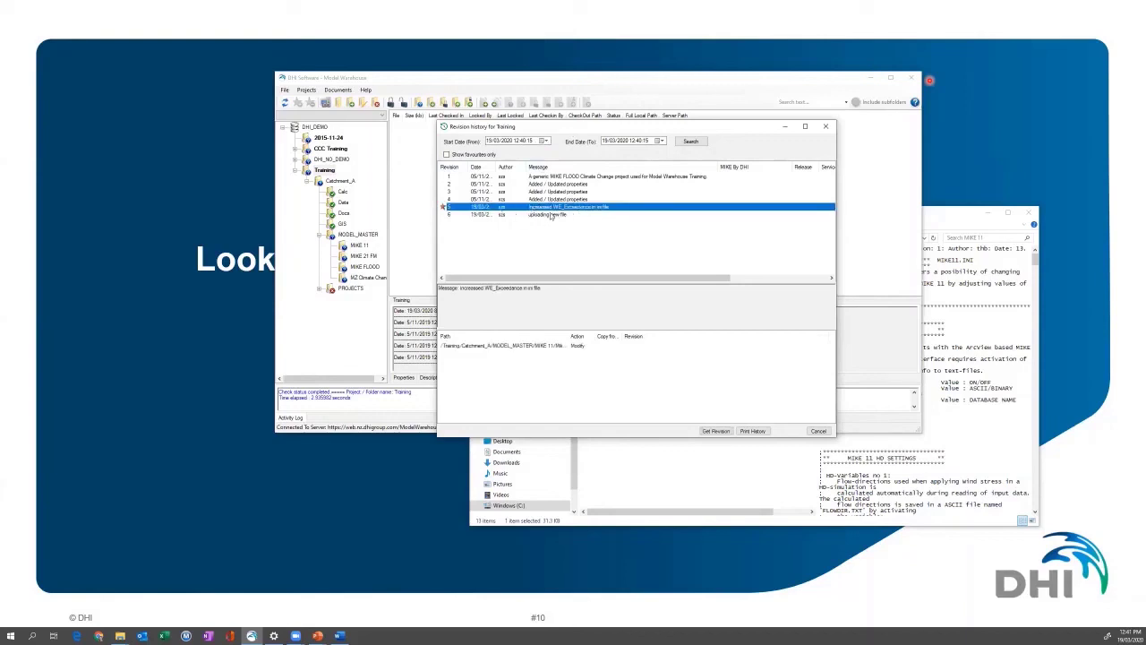
left_click(497, 216)
left_click(520, 209)
left_click(587, 216)
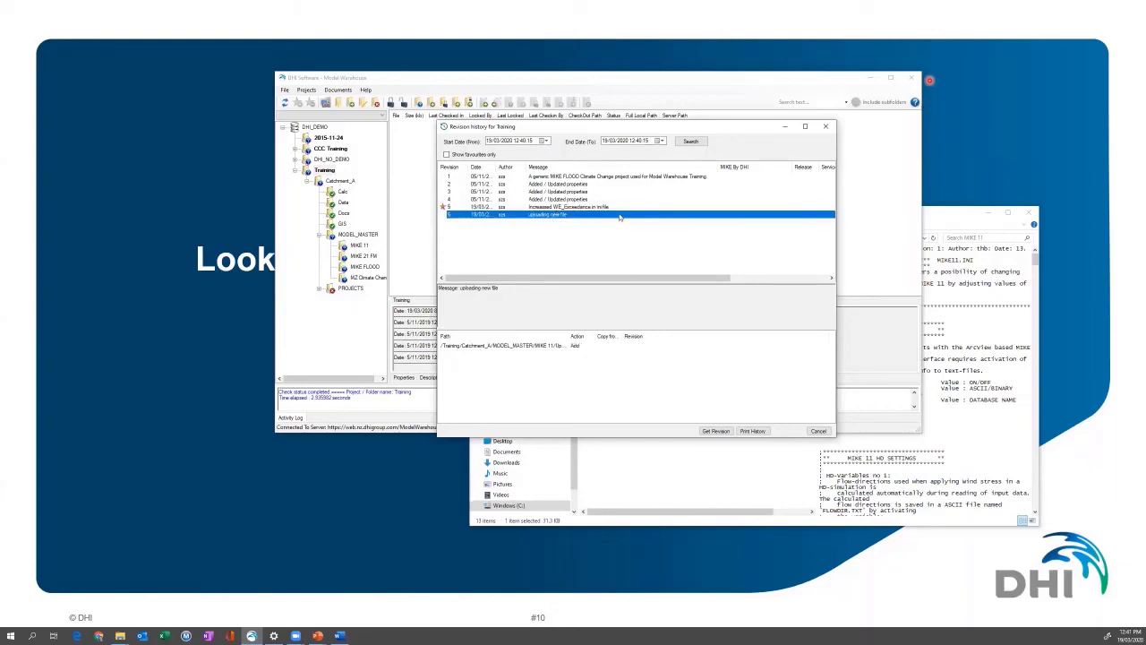
left_click(618, 207)
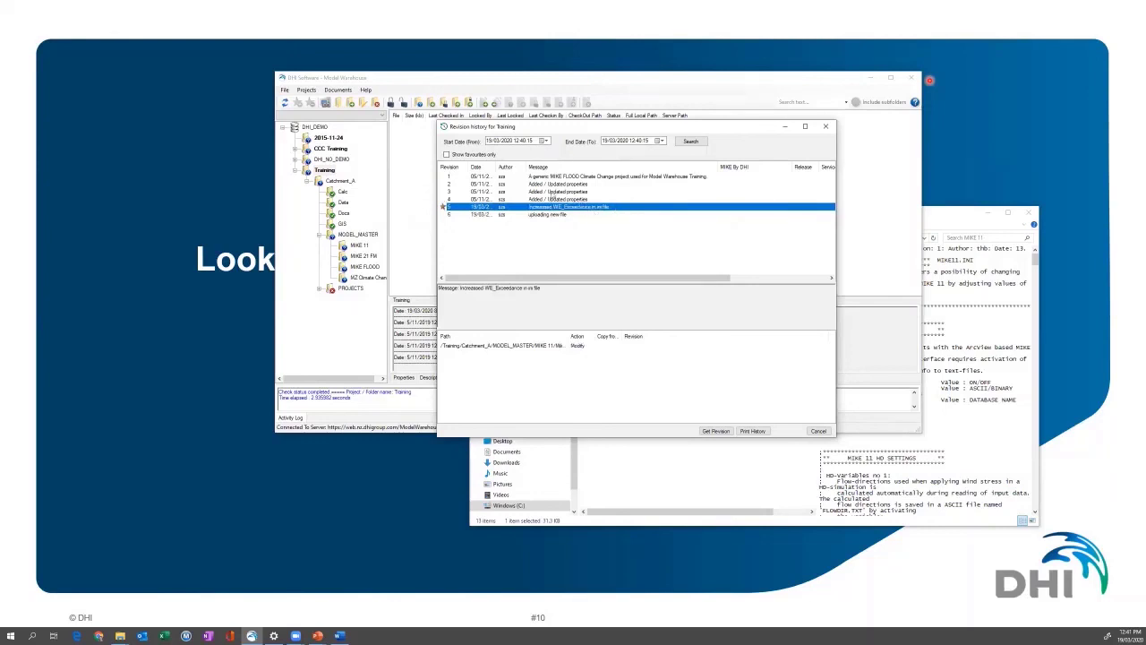
left_click(571, 178)
left_click(575, 198)
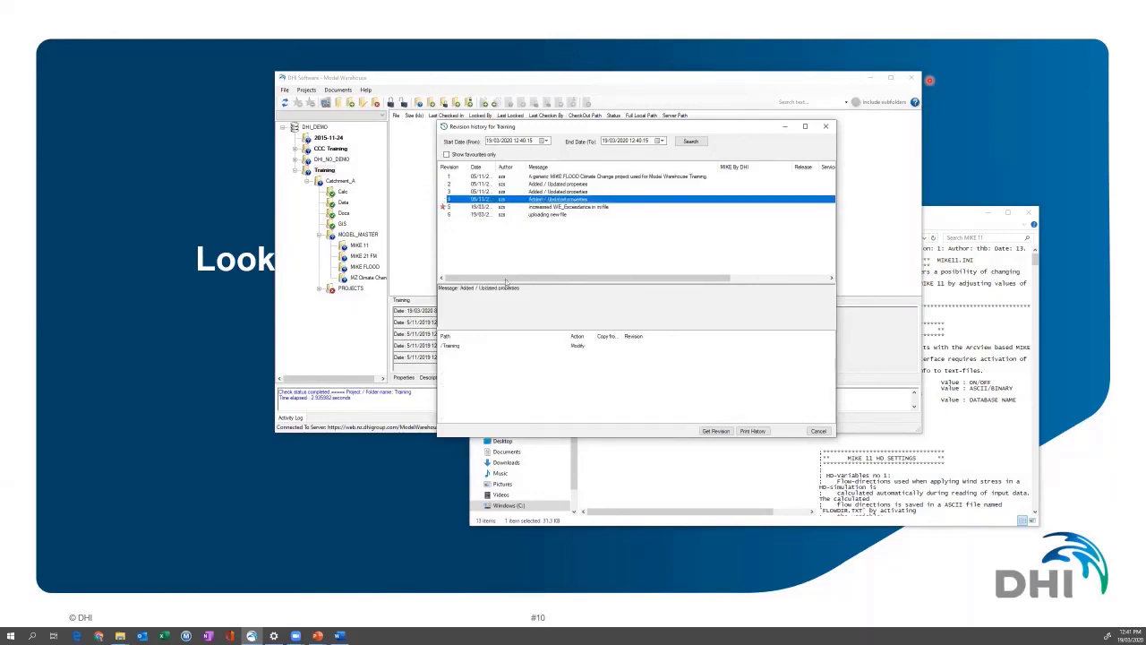
left_click_drag(526, 289, 461, 299)
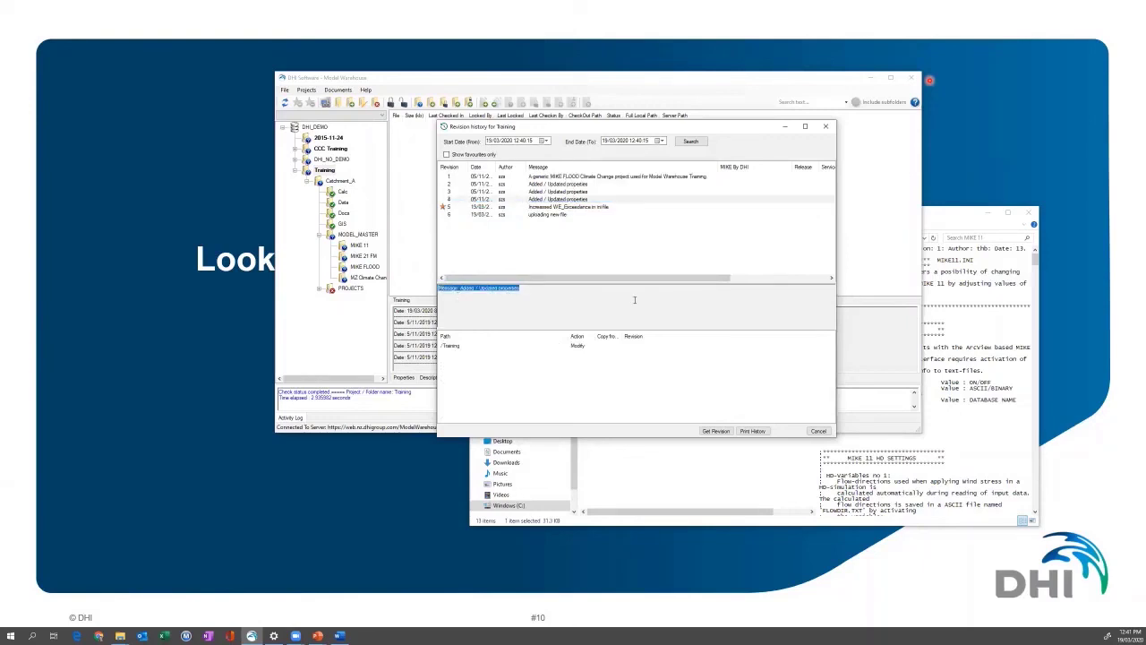
left_click(578, 210)
left_click_drag(461, 288, 545, 289)
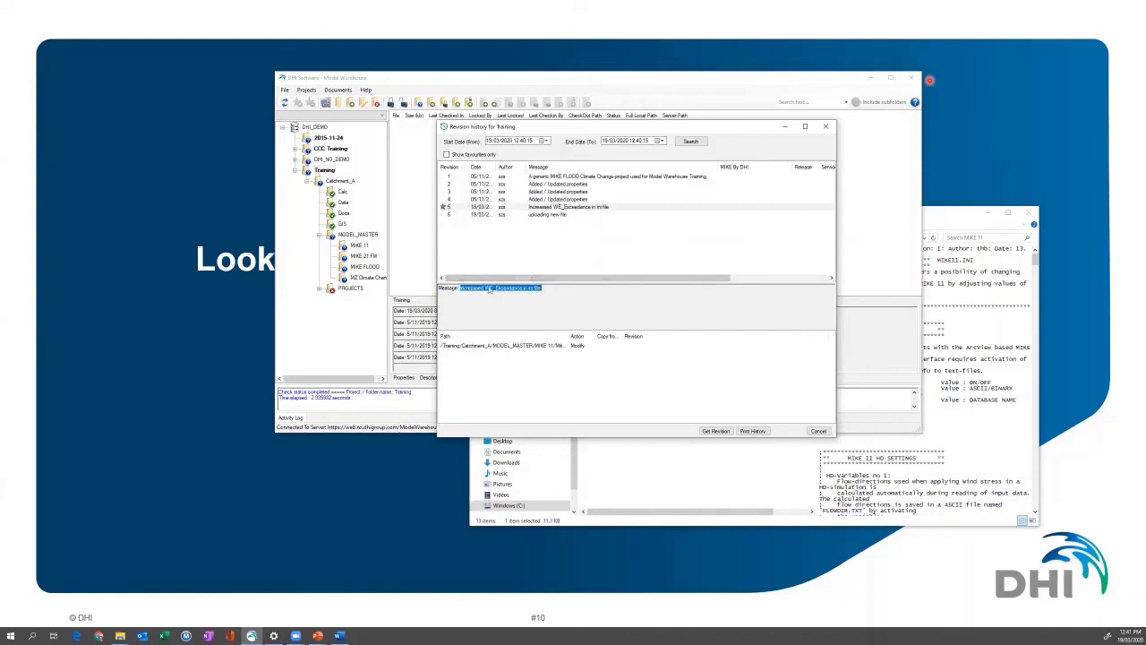
left_click(557, 215)
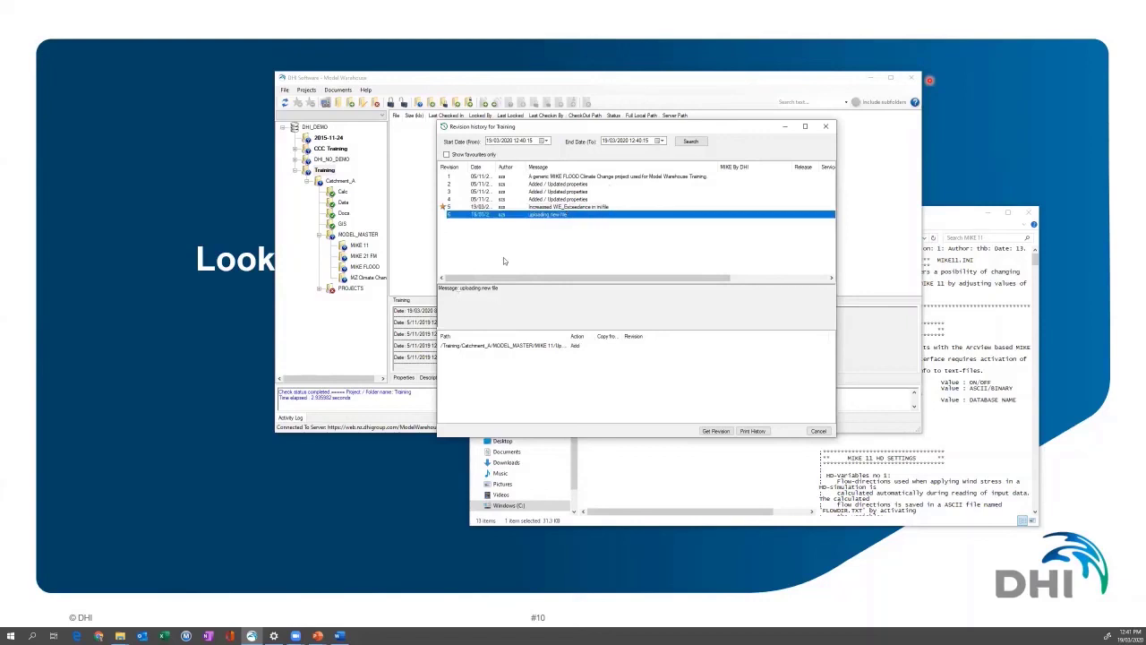
left_click_drag(460, 287, 500, 288)
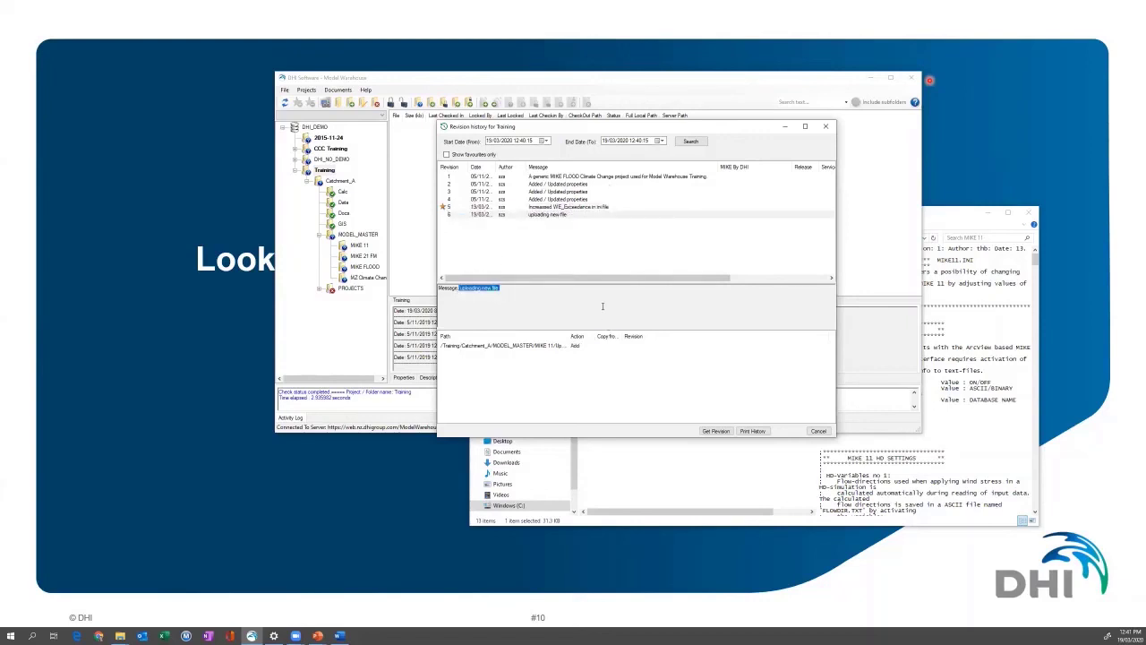
Step: Append the text "new message" to the log message of revision 5
left_click(552, 198)
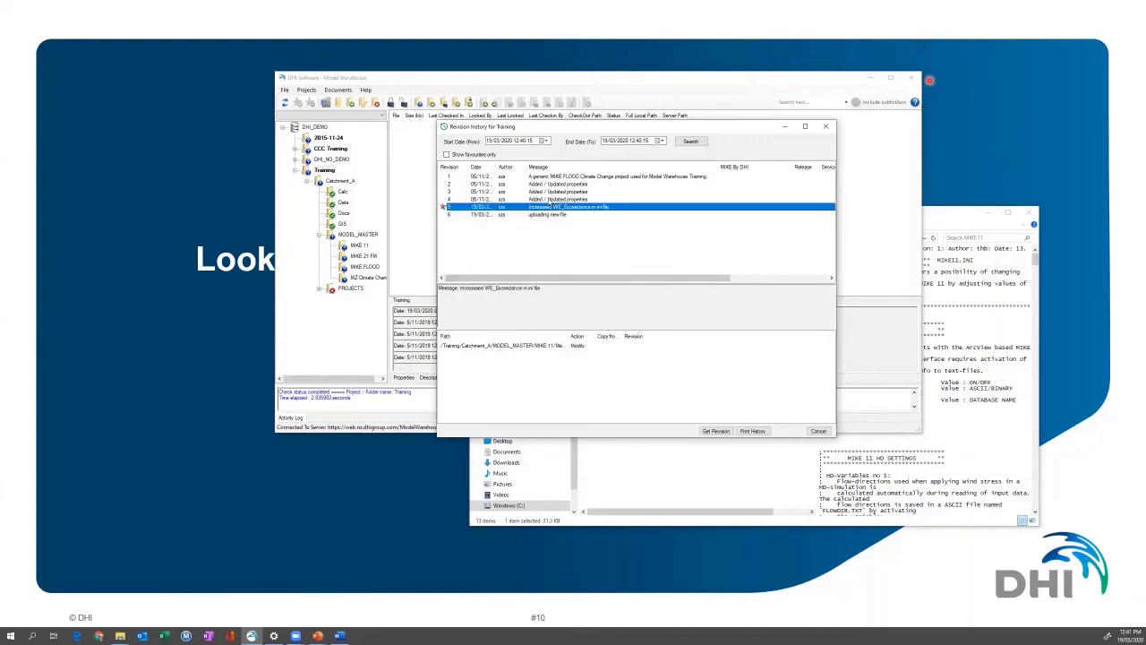
left_click(550, 206)
right_click(549, 207)
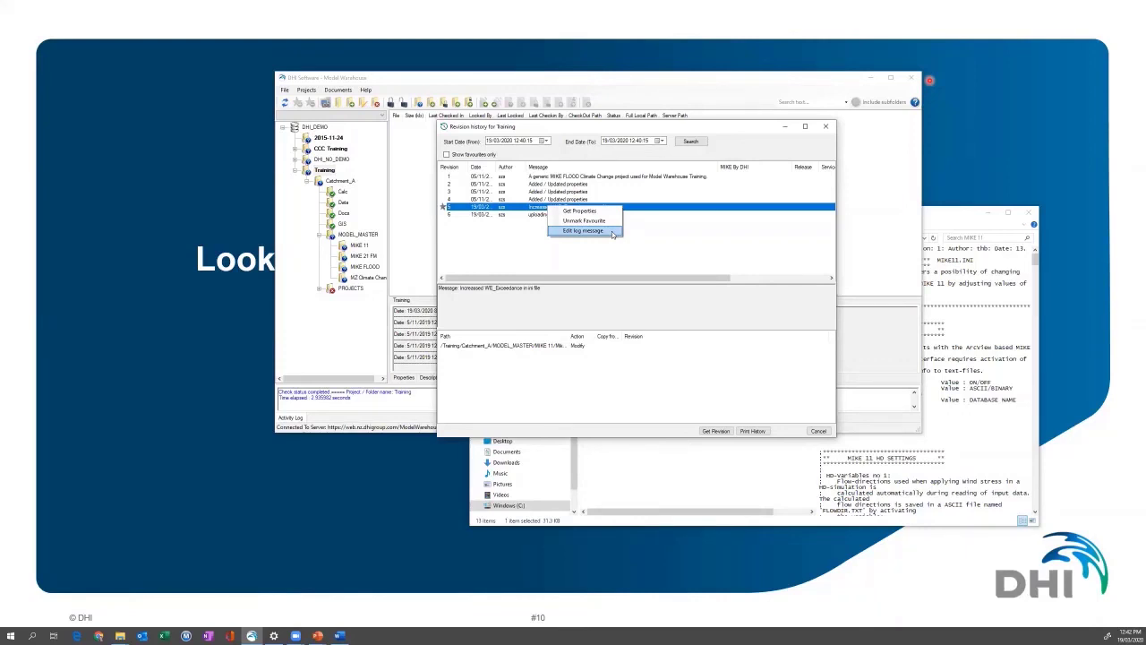
left_click(613, 232)
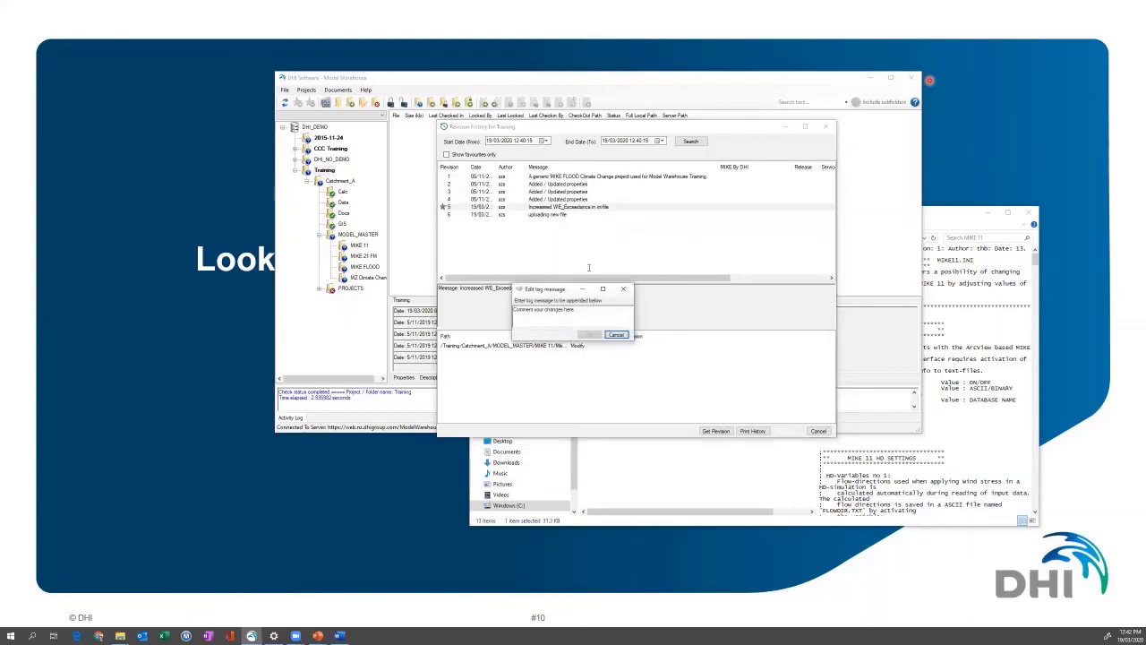
left_click(578, 307)
type("new message")
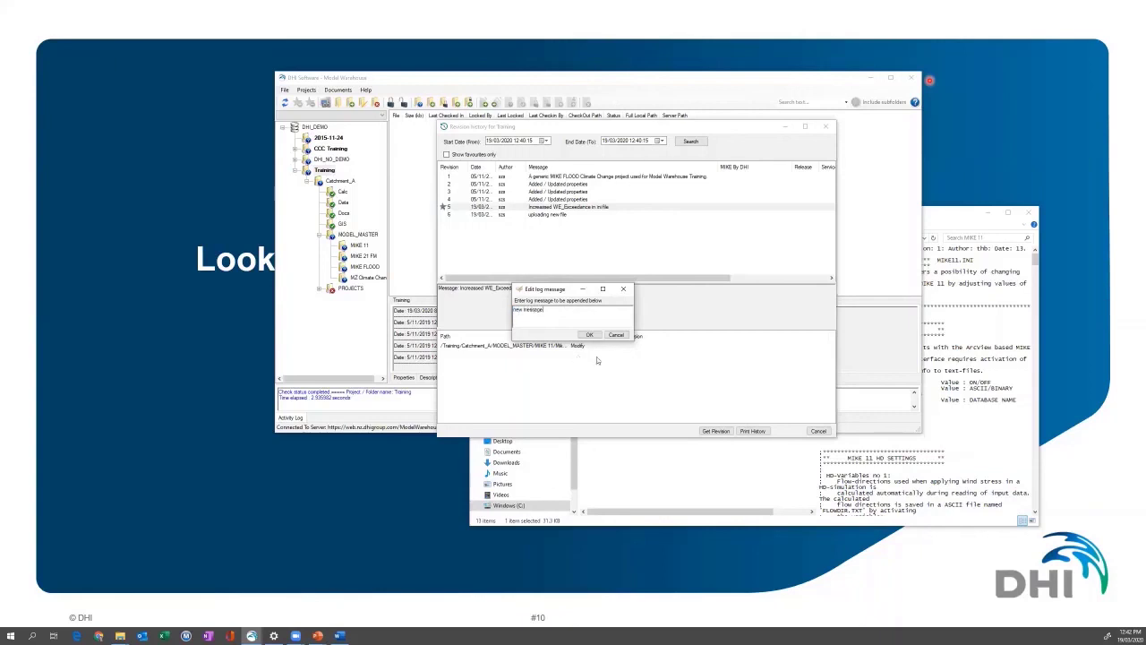
left_click(591, 335)
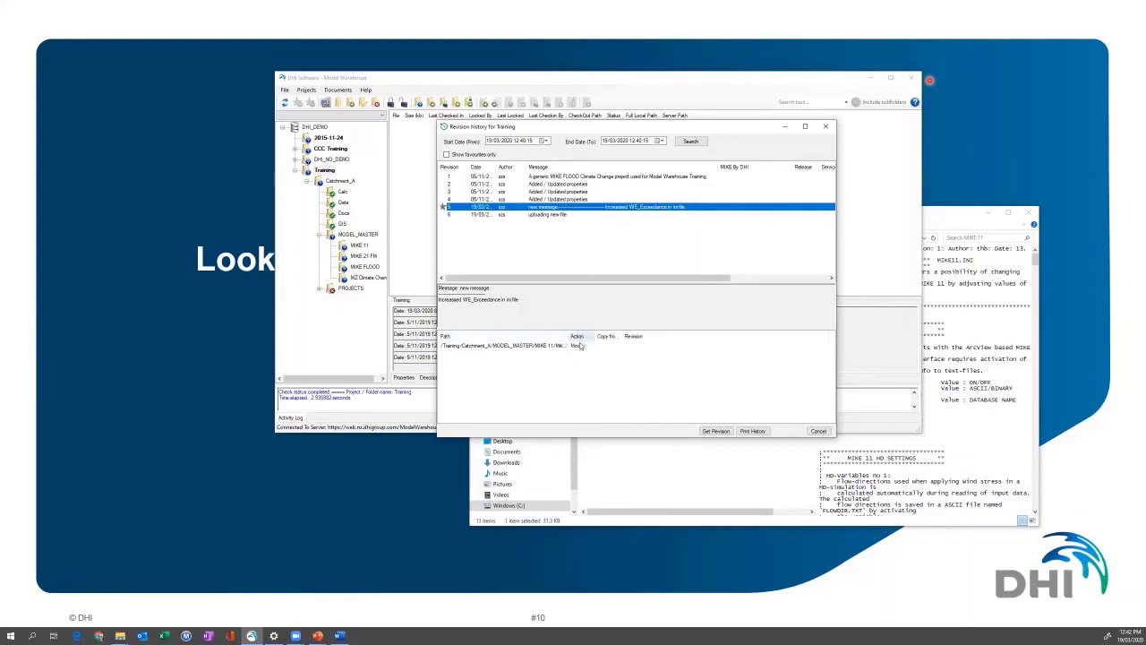
Step: Widen the path column of the affected files and examine the files belonging to revision 1
left_click_drag(567, 337, 712, 349)
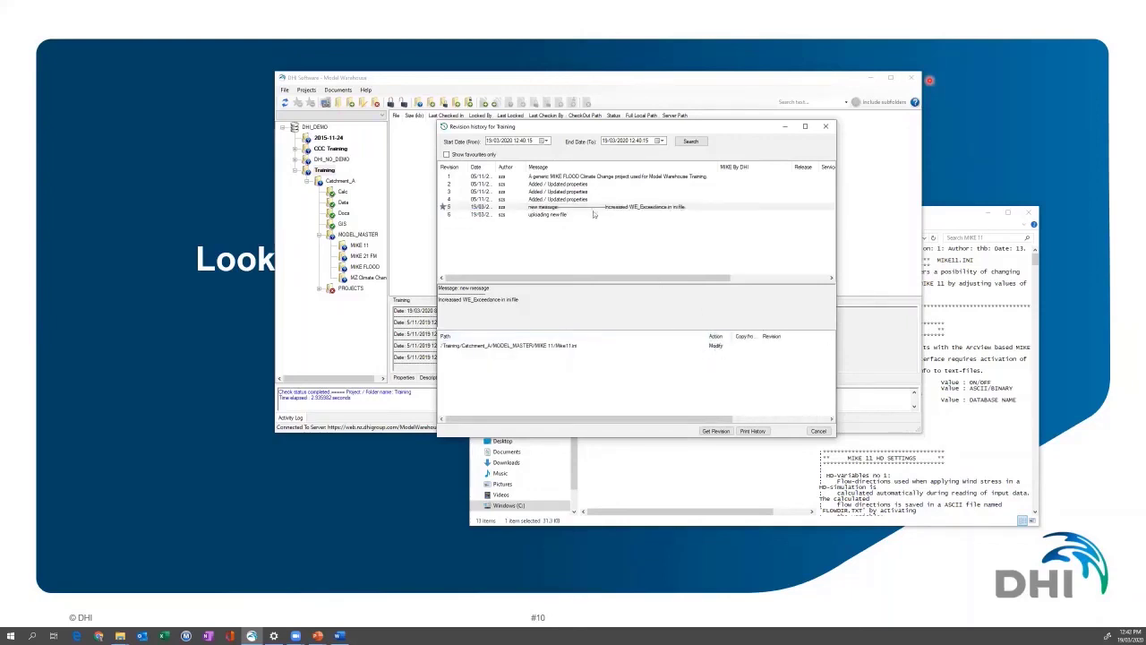
left_click(574, 184)
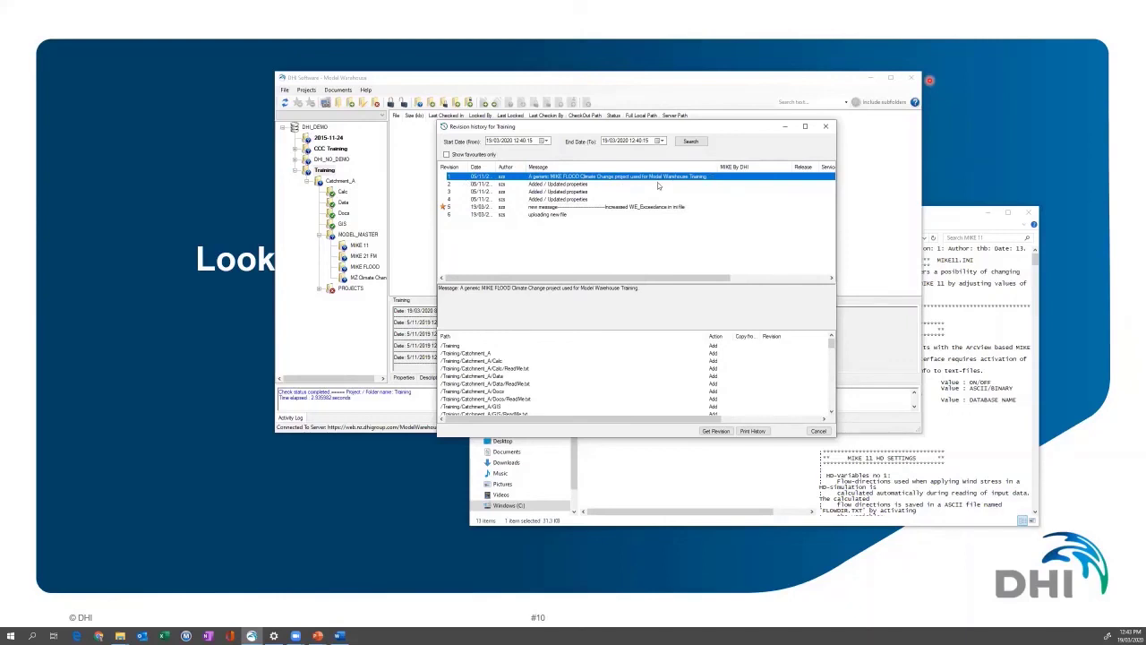
scroll(615, 363, "down", 3)
scroll(584, 383, "down", 5)
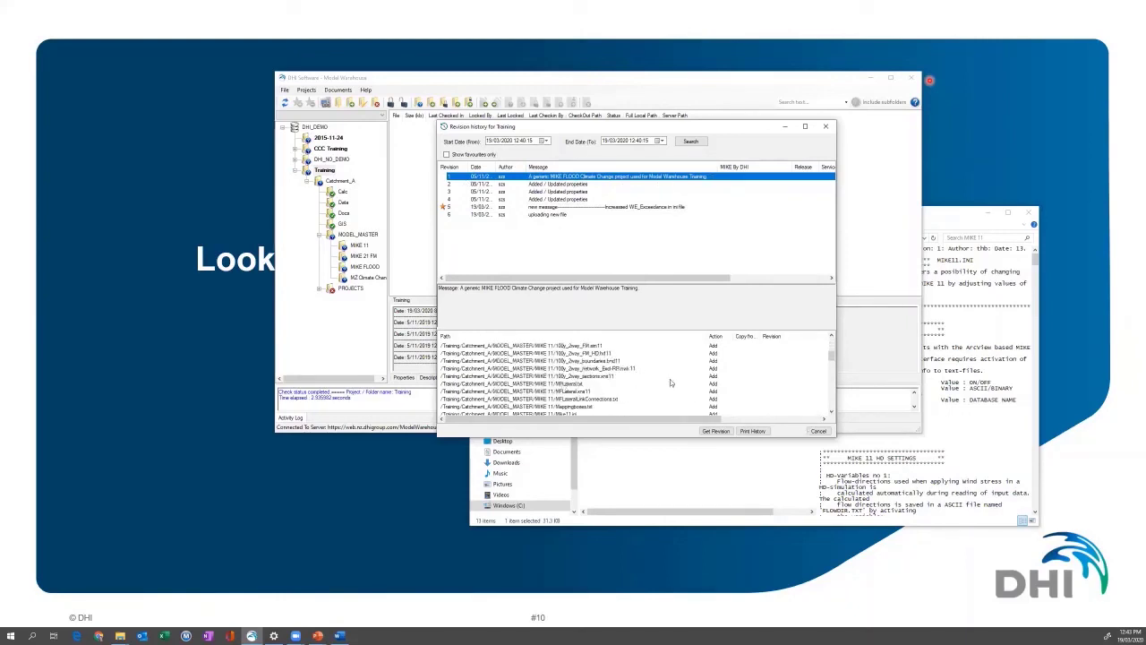
Step: Widen the revision history window and retrieve the MIKE version and project type properties for revisions 1 to 6
scroll(640, 381, "down", 4)
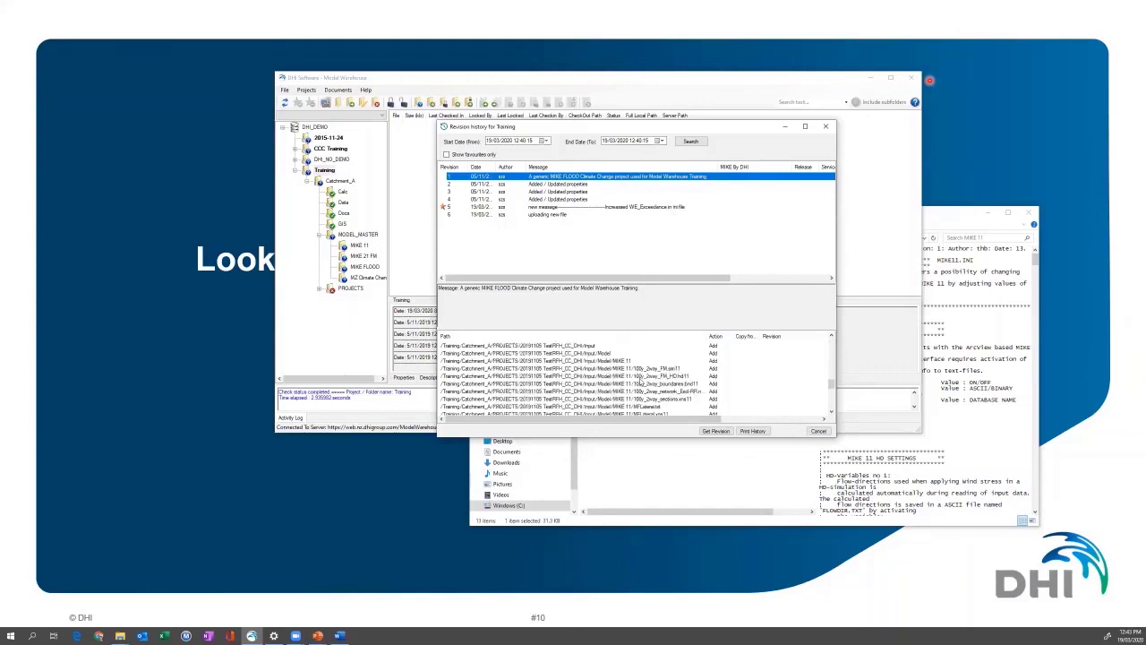
scroll(697, 392, "down", 2)
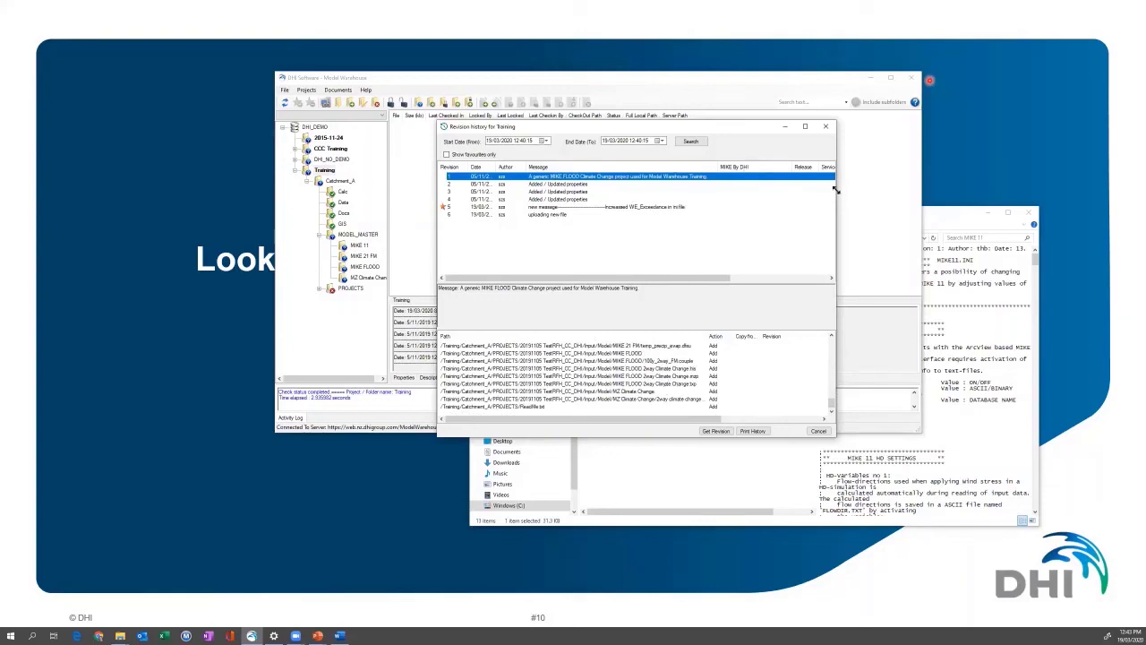
left_click_drag(835, 190, 977, 190)
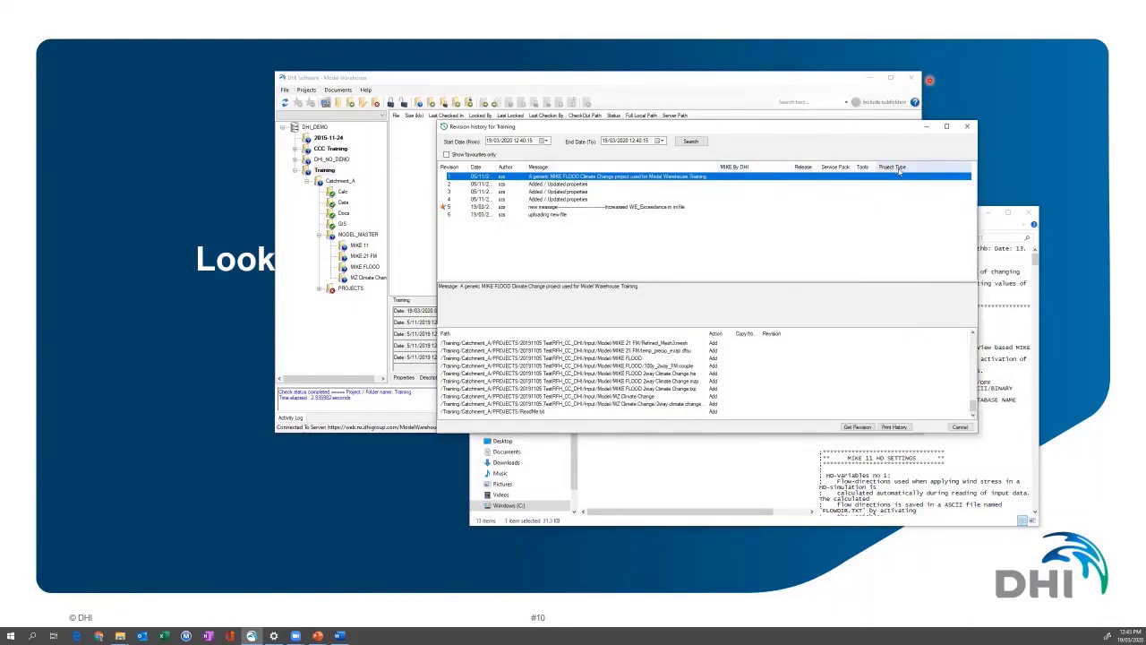
left_click(555, 217, "shift")
right_click(555, 216)
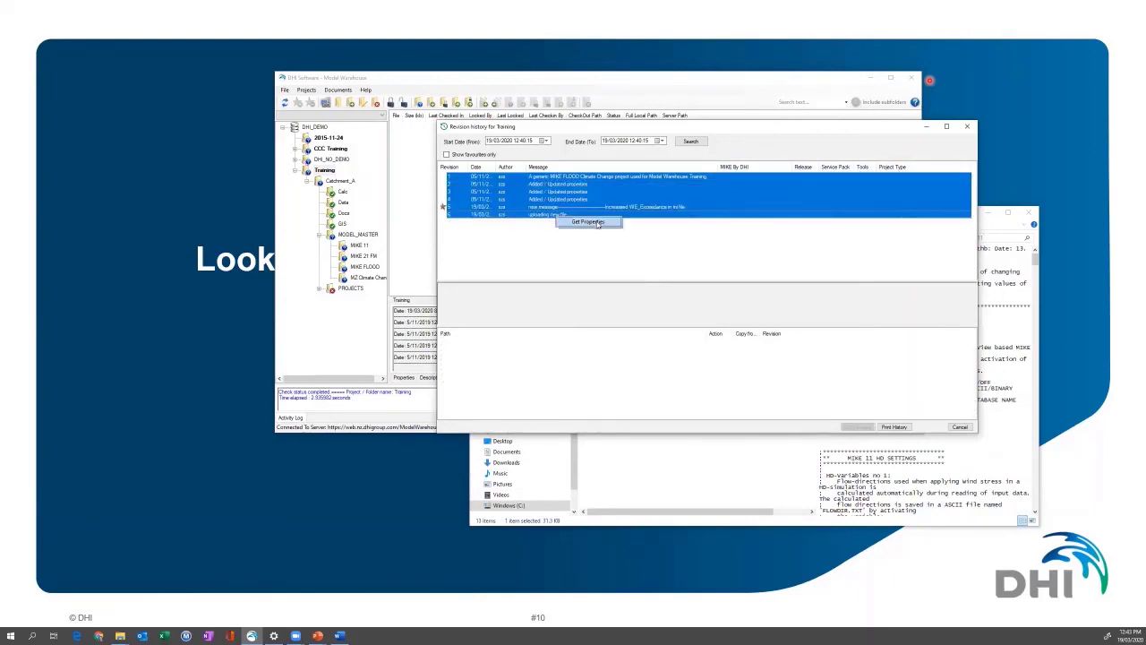
left_click(592, 222)
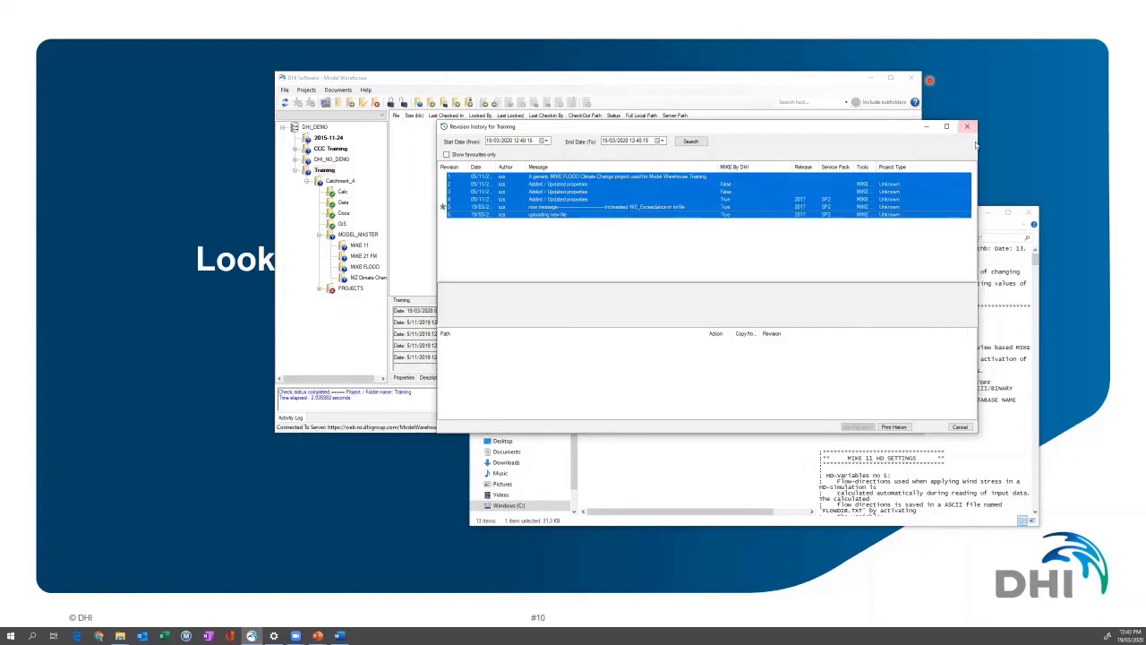
left_click_drag(976, 139, 1041, 139)
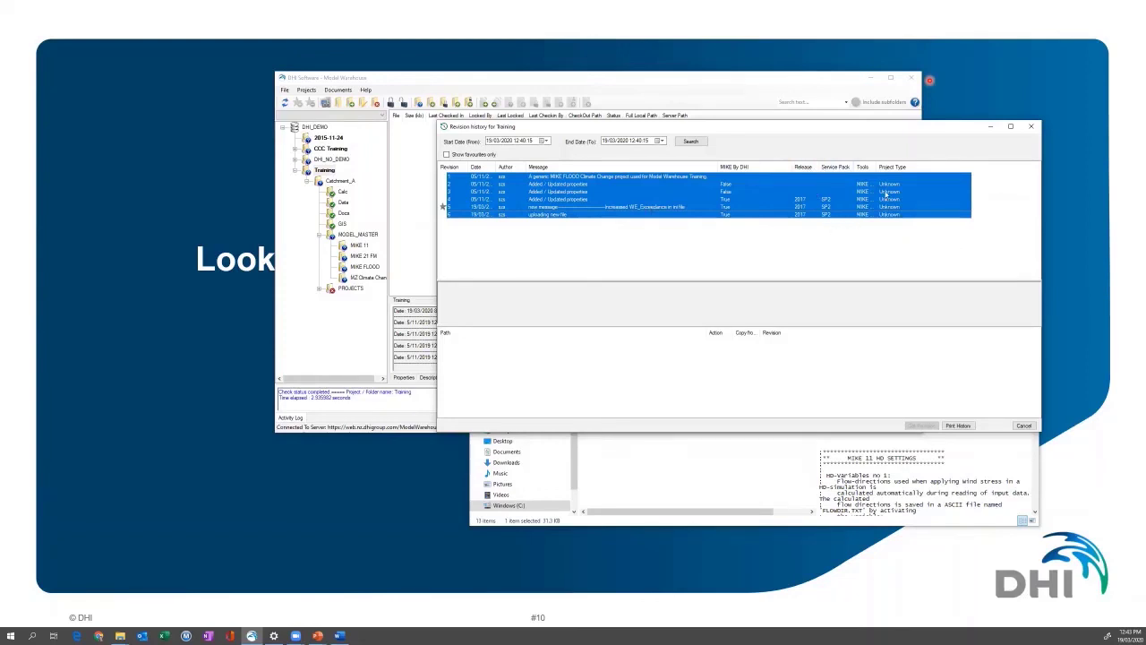
Step: Examine the details of revisions 2 and 5 in the Training history and close the revision history
left_click(583, 186)
left_click(584, 207)
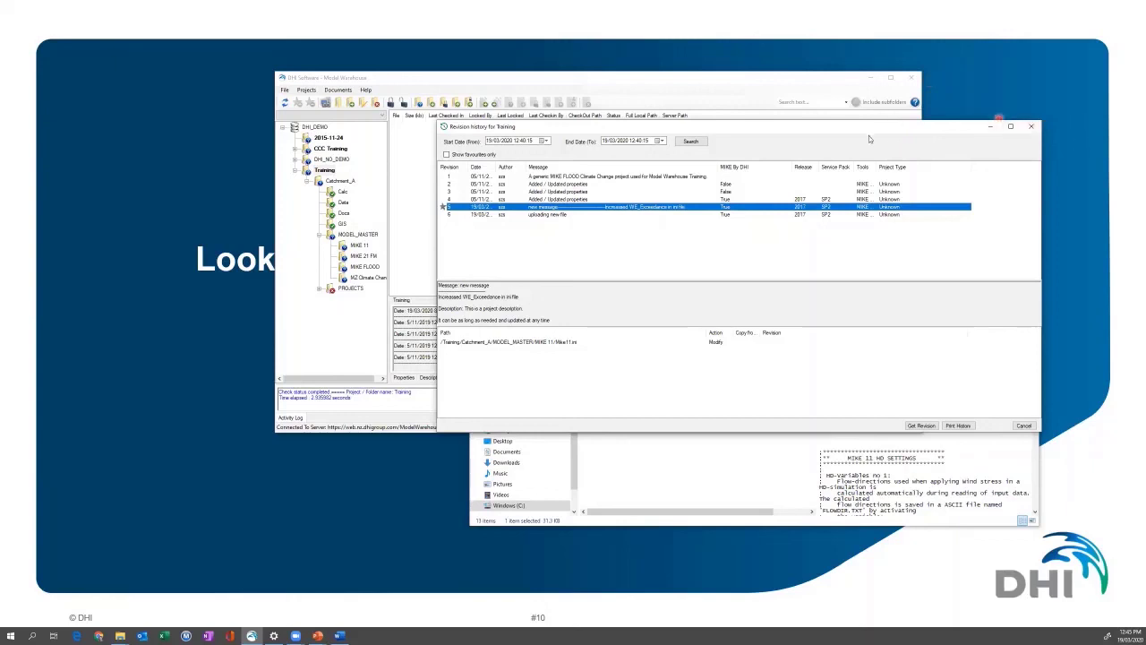
left_click_drag(876, 126, 895, 166)
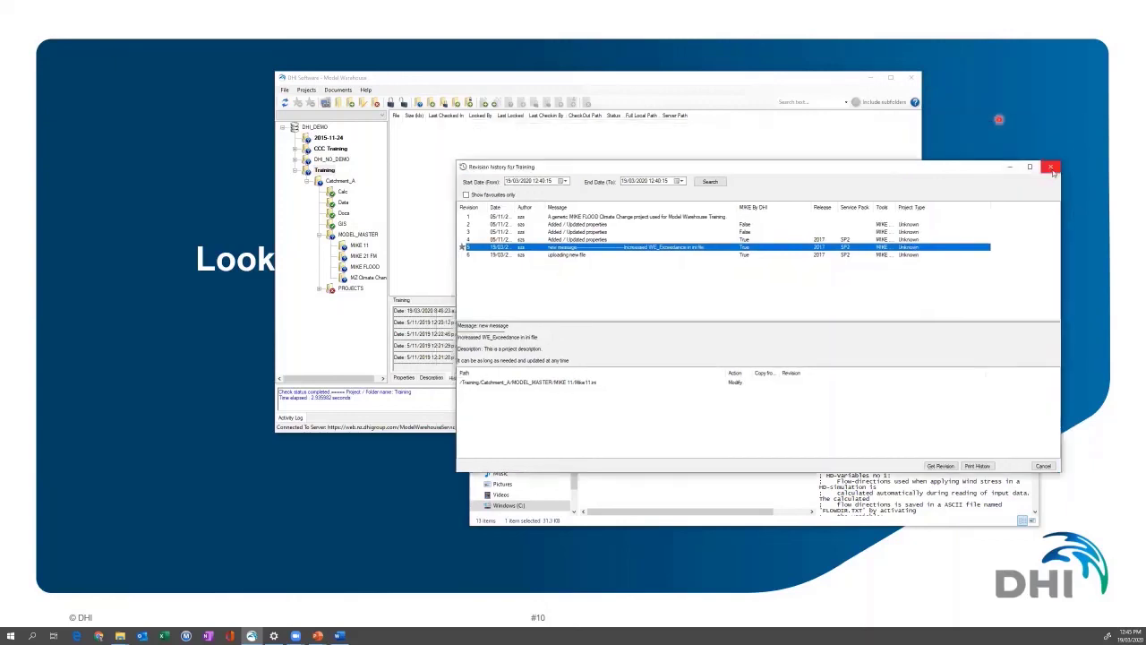
left_click(1053, 169)
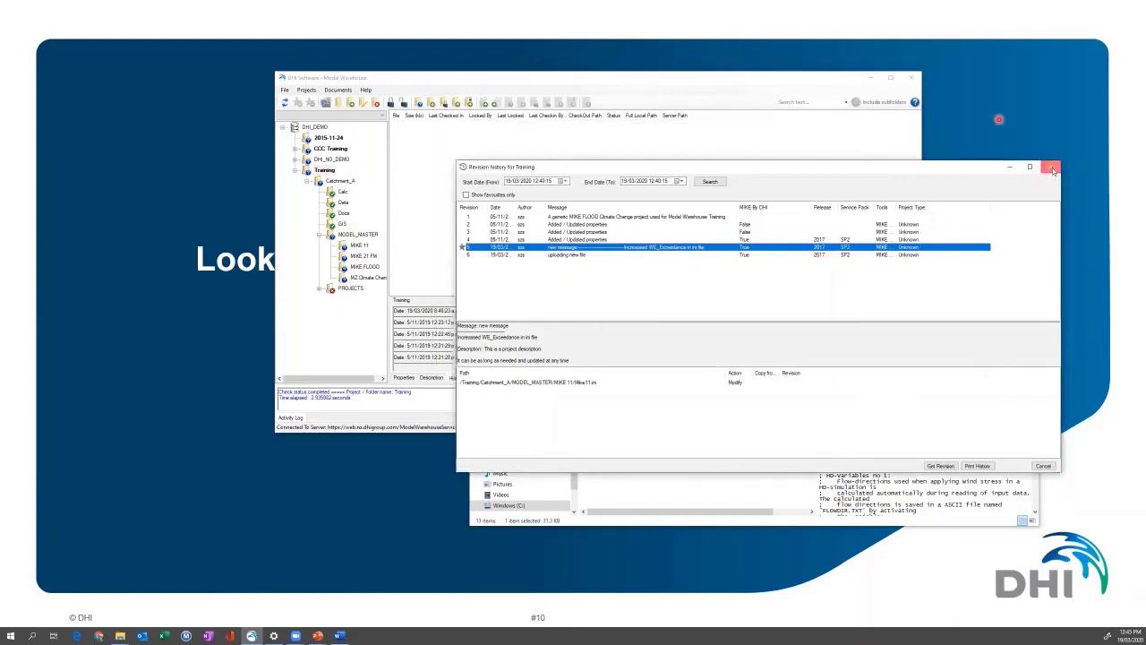